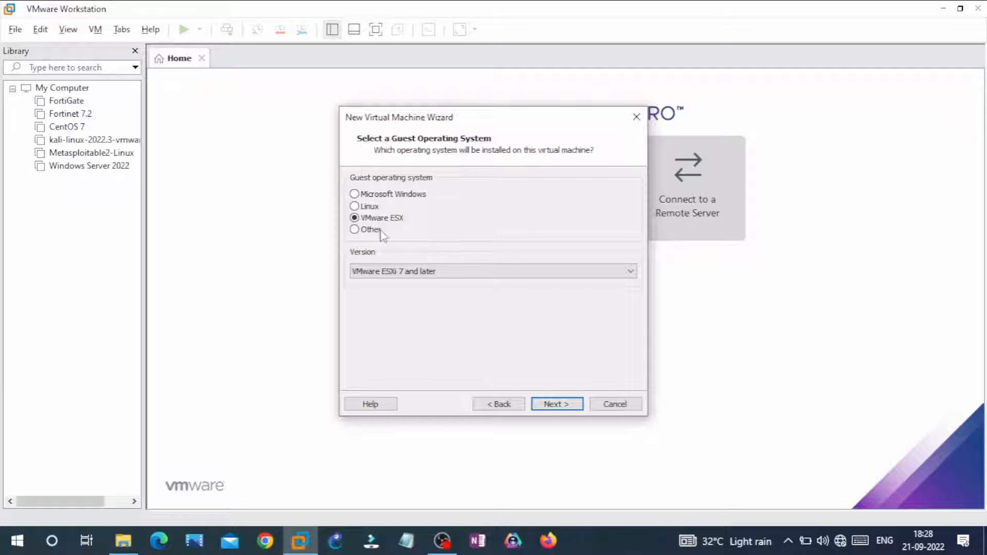
Choose Other as the guest operating system with FreeBSD 12 64-bit as the version, and continue to the naming page
{"action": "left_click", "coordinate": [381, 232]}
{"action": "left_click", "coordinate": [388, 272]}
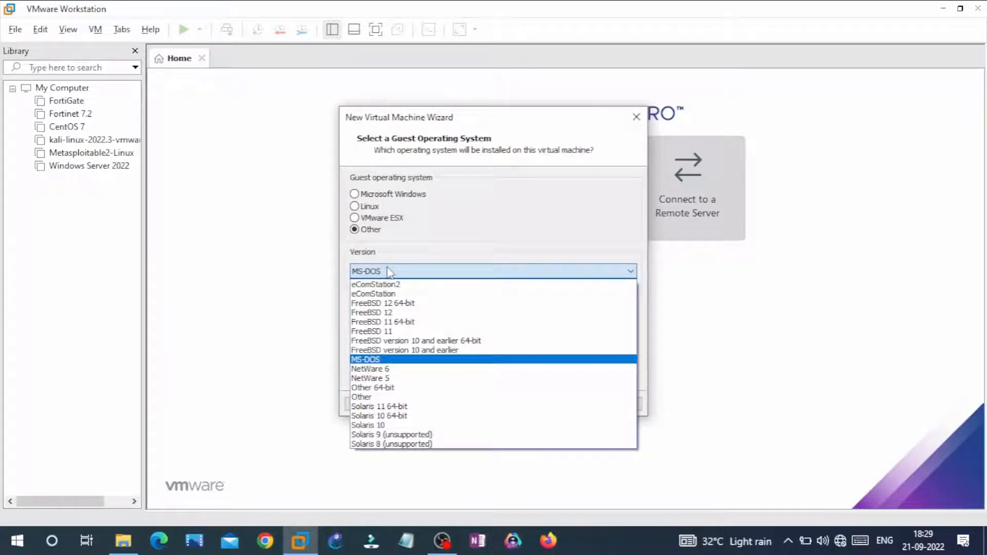
{"action": "left_click", "coordinate": [394, 305]}
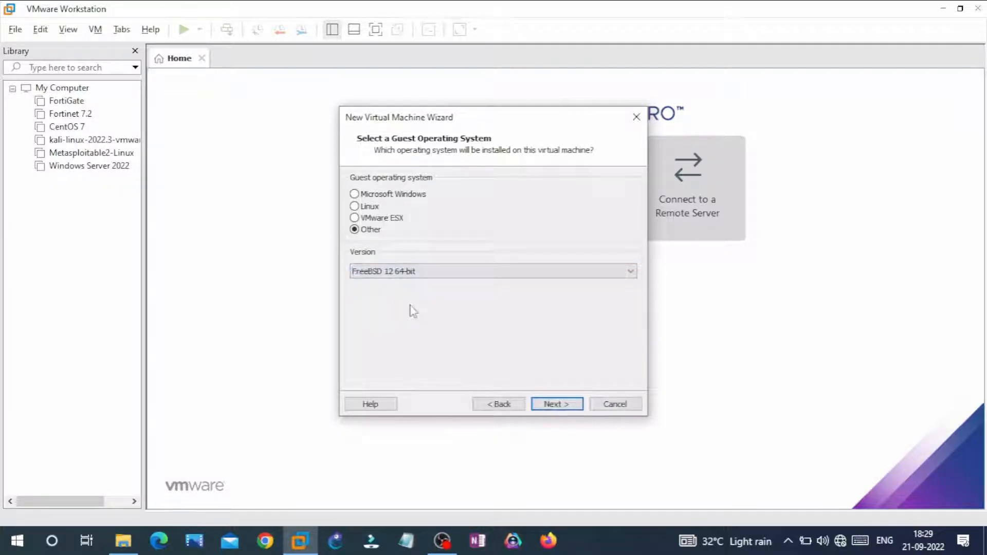
{"action": "left_click", "coordinate": [418, 272]}
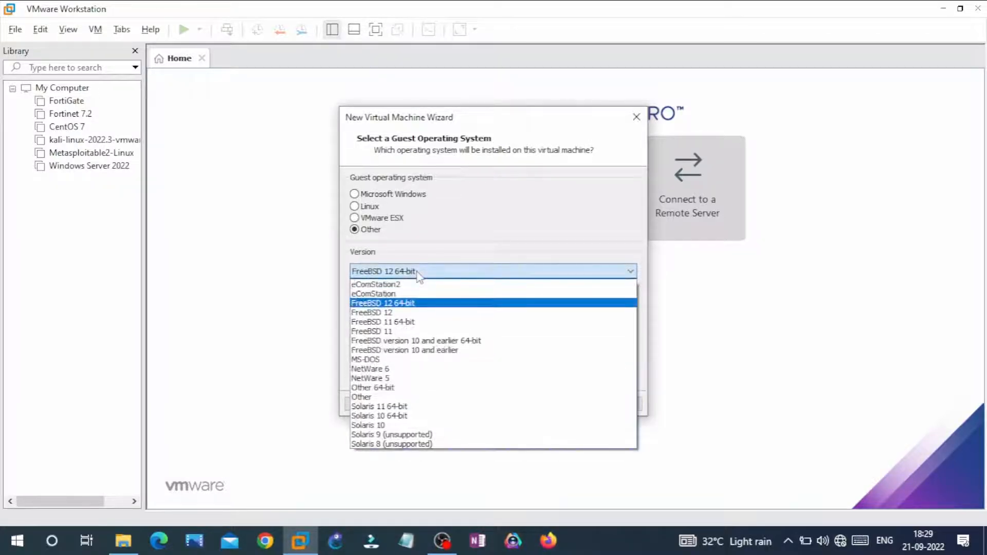
{"action": "left_click", "coordinate": [418, 273]}
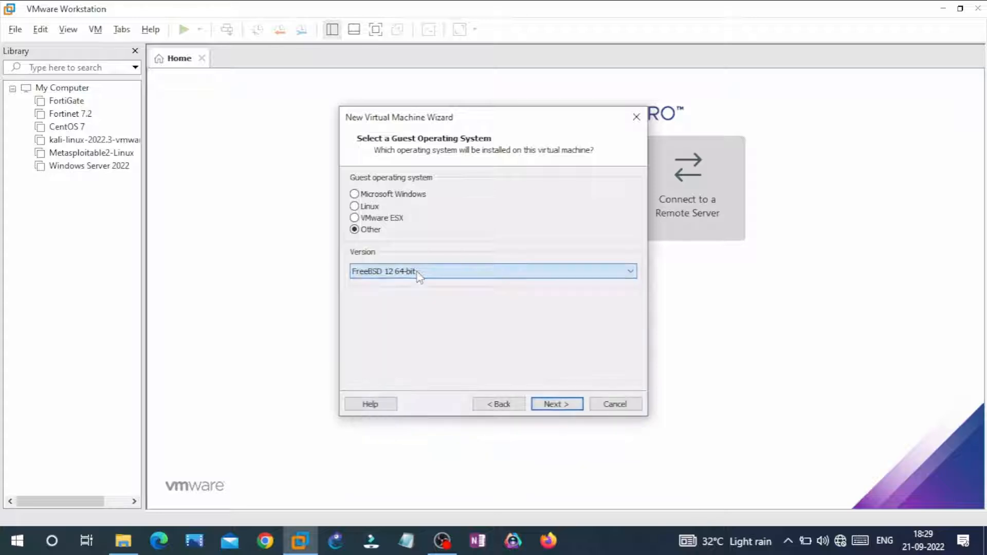
{"action": "left_click", "coordinate": [551, 406]}
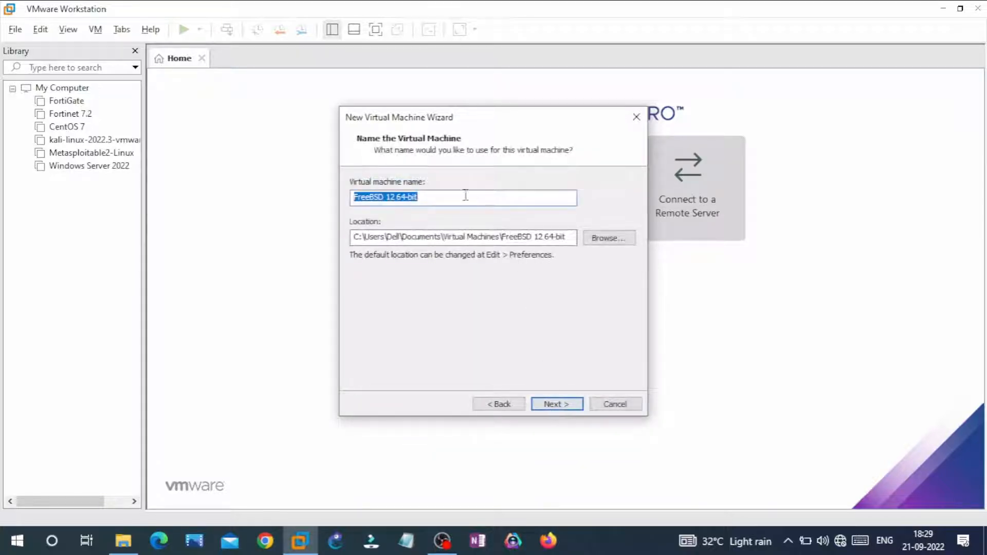
Name the virtual machine Pfsense and browse its storage location to the VMWARE folder on Local Disk (E:)
{"action": "type", "text": "Pfsense"}
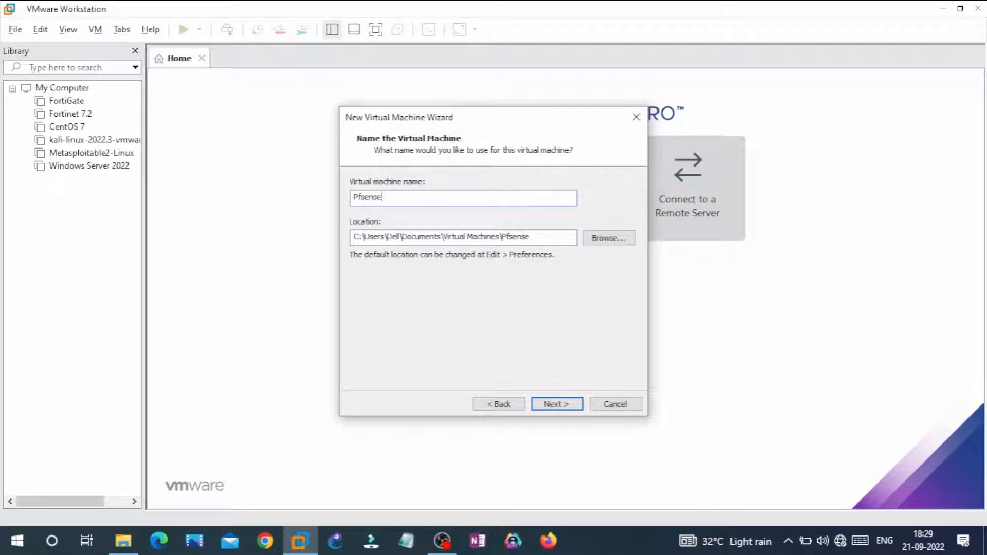
{"action": "left_click", "coordinate": [568, 405]}
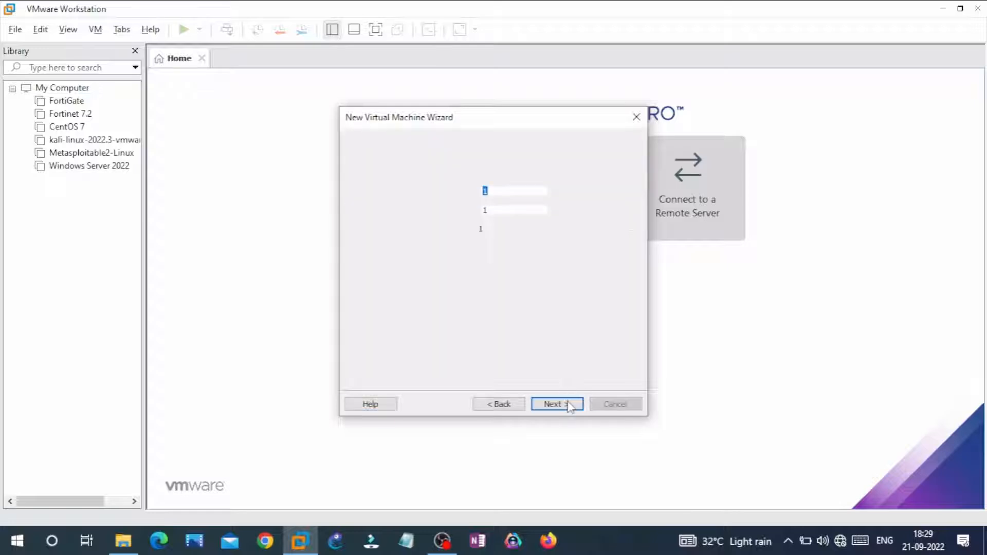
{"action": "left_click", "coordinate": [506, 404]}
{"action": "left_click", "coordinate": [611, 240]}
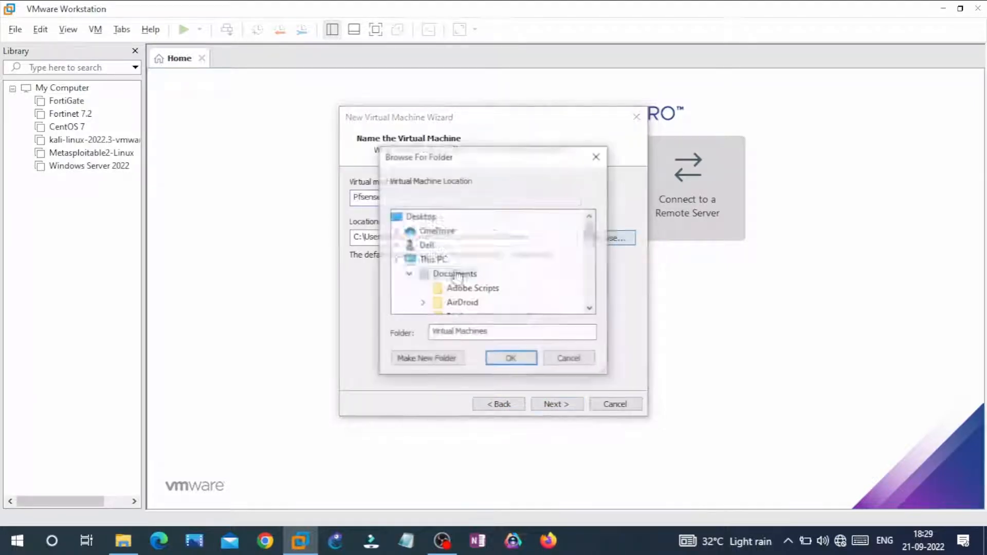
{"action": "scroll", "coordinate": [455, 278], "scroll_direction": "down", "scroll_amount": 10}
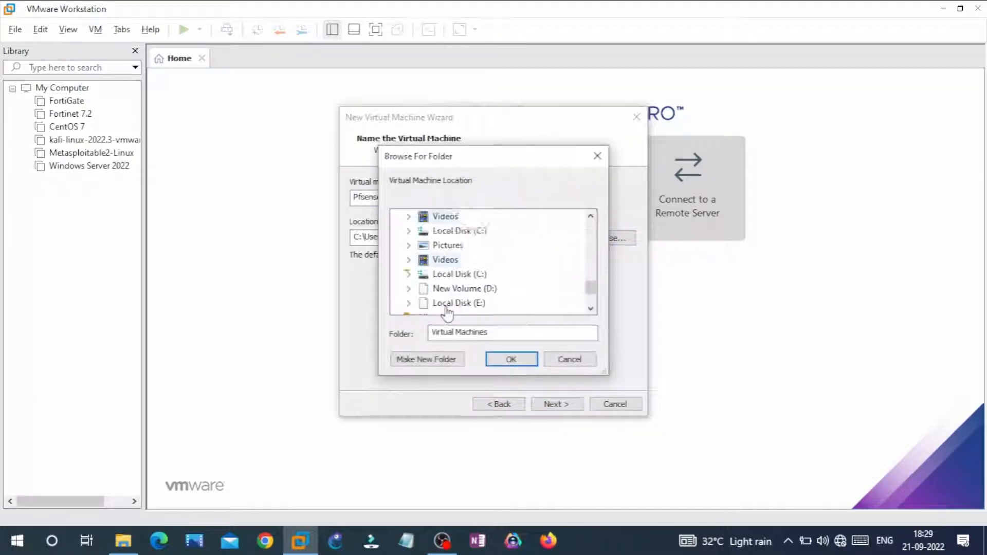
{"action": "left_click", "coordinate": [448, 305]}
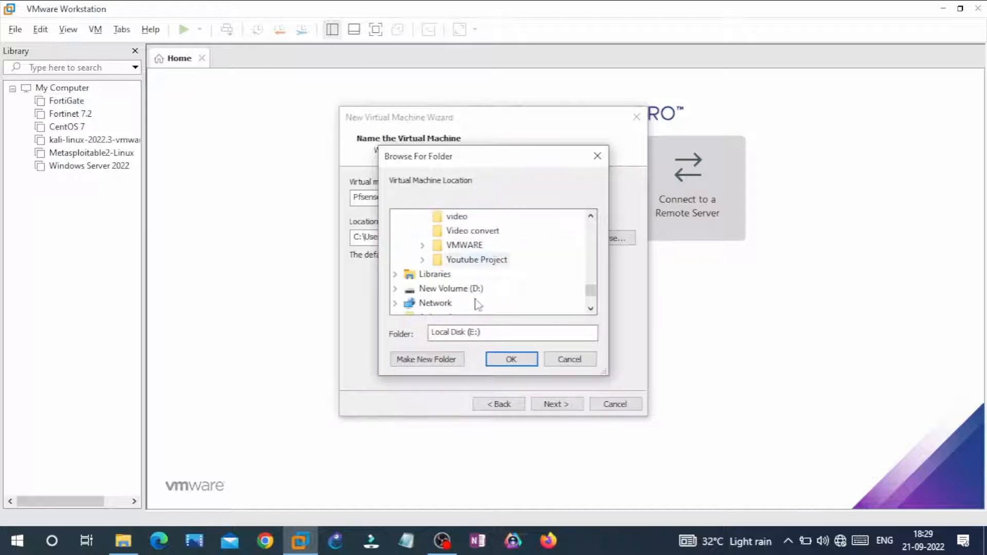
{"action": "left_click", "coordinate": [463, 244]}
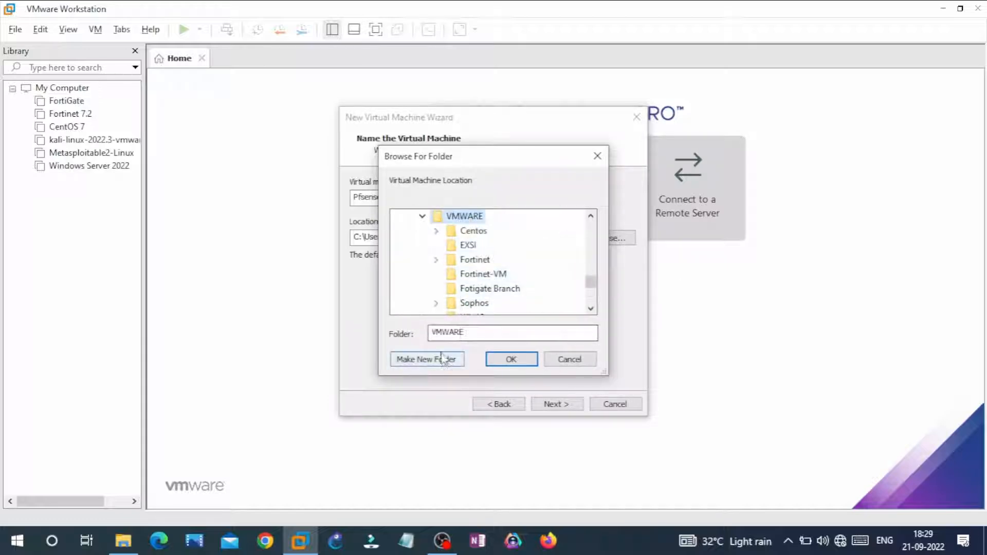
Create a subfolder named Pfsense inside VMWARE and set it as the virtual machine's location
{"action": "left_click", "coordinate": [442, 359]}
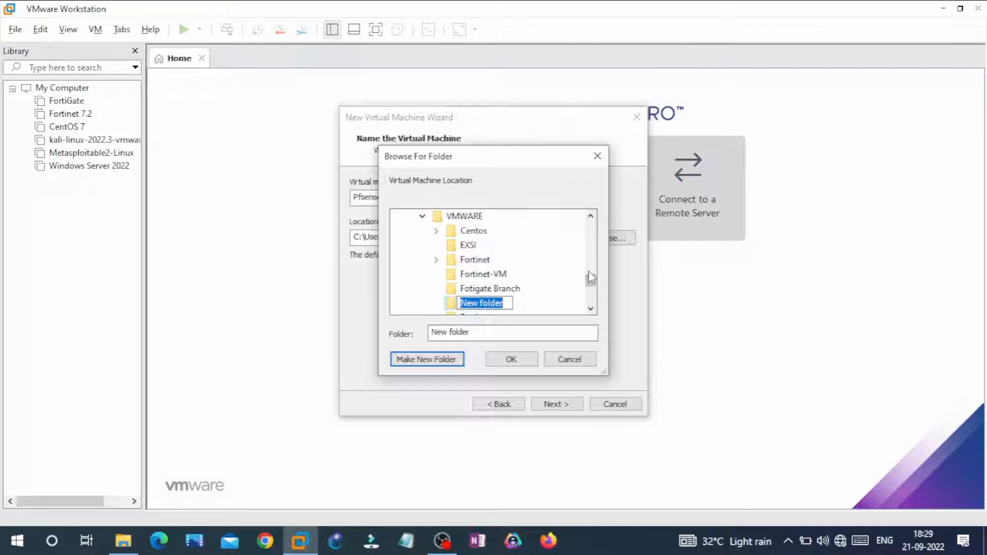
{"action": "type", "text": "Pfse"}
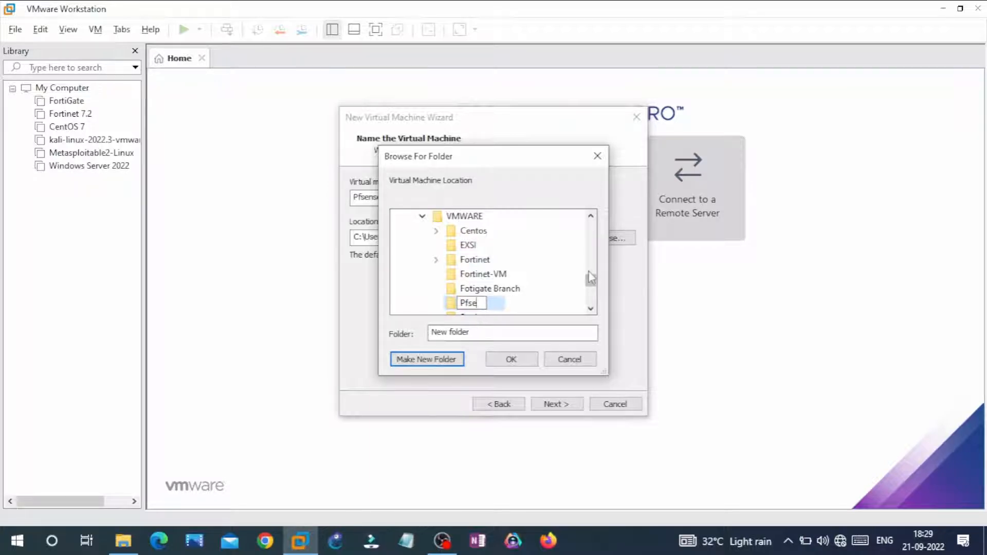
{"action": "type", "text": "nse"}
{"action": "left_click", "coordinate": [452, 305]}
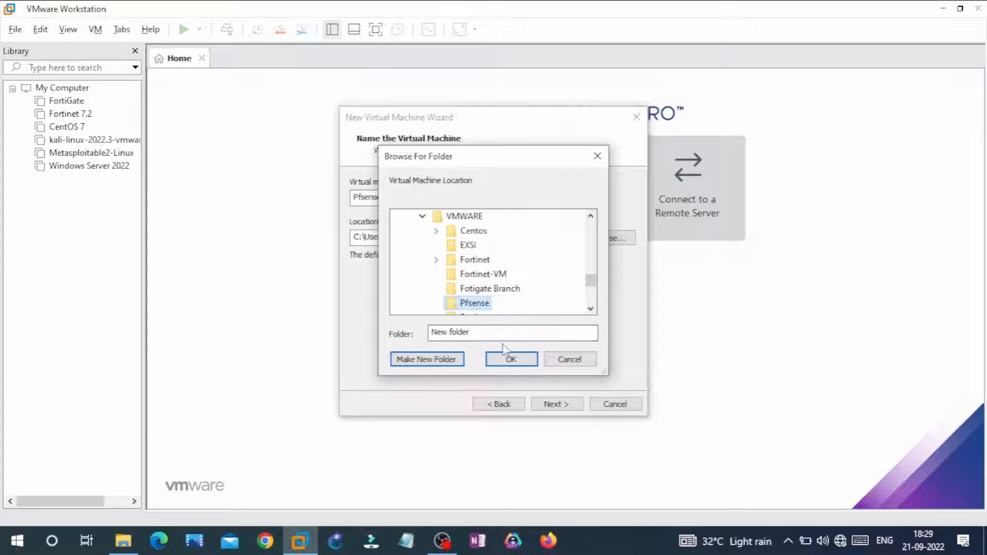
{"action": "left_click", "coordinate": [511, 359]}
{"action": "left_click", "coordinate": [553, 405]}
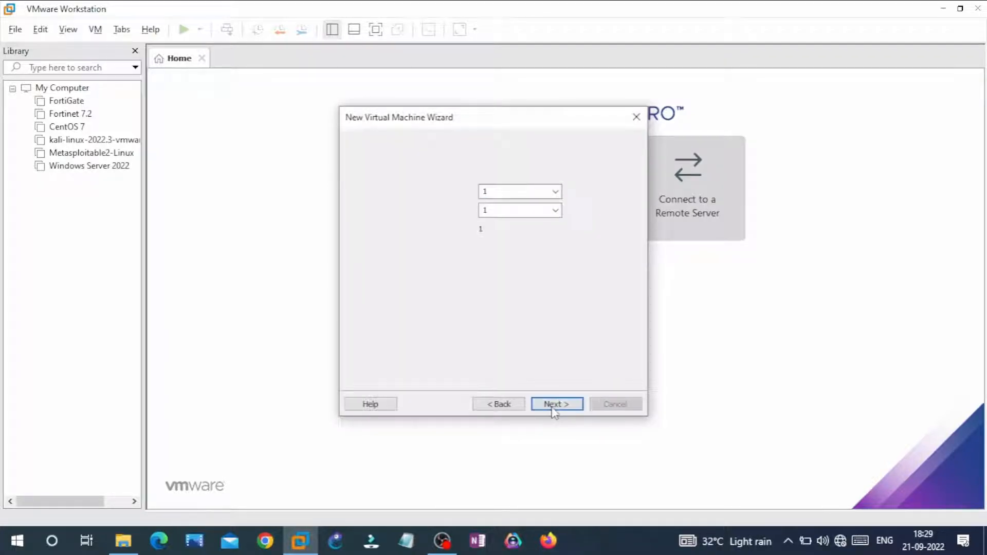
Accept the defaults of one processor, 256 MB memory, NAT networking, the LSI Logic controller and the preset disk choices
{"action": "left_click", "coordinate": [553, 405]}
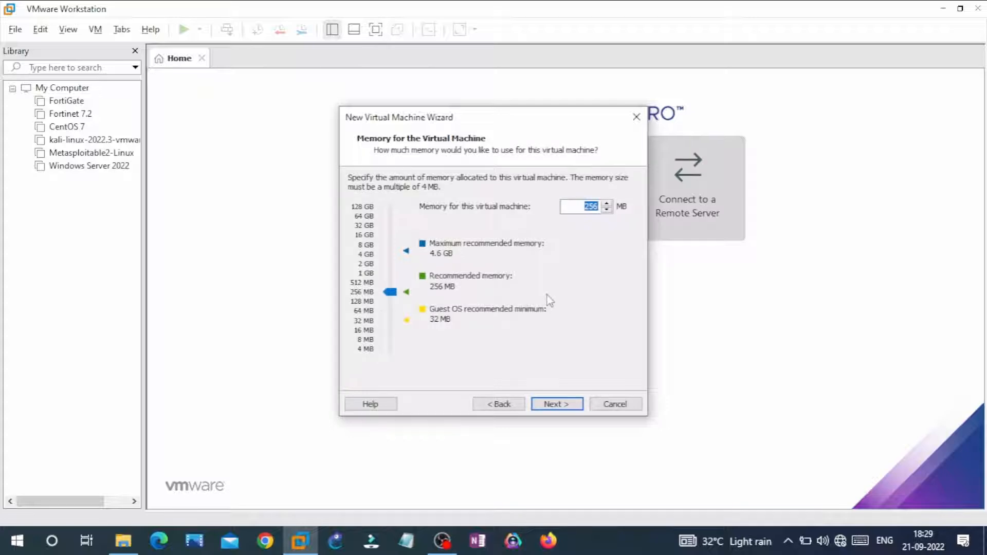
{"action": "left_click", "coordinate": [571, 404]}
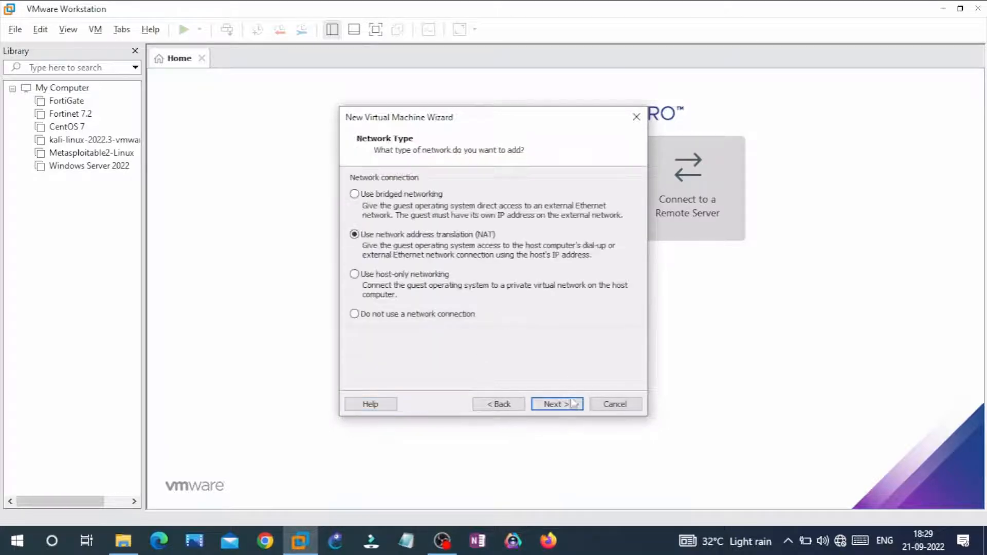
{"action": "left_click", "coordinate": [548, 405]}
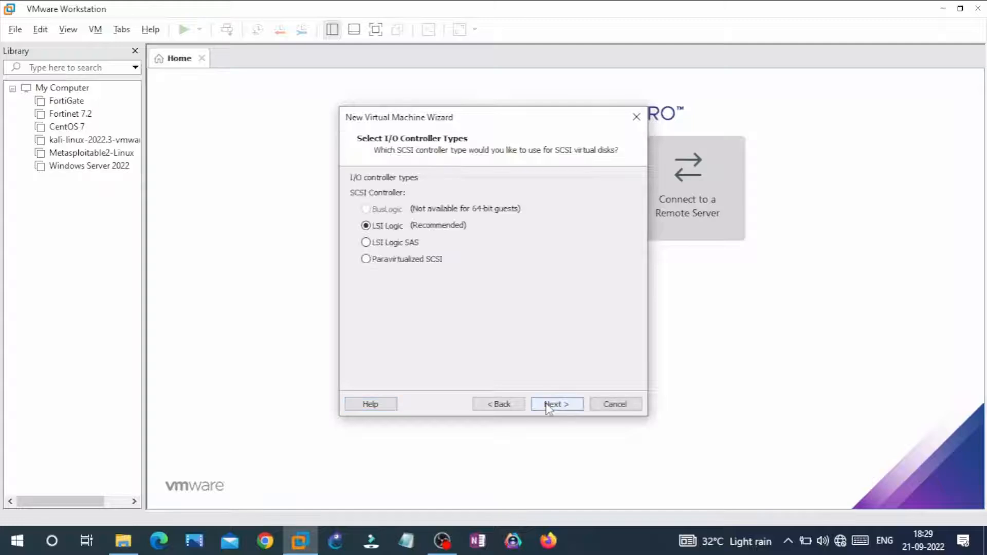
{"action": "left_click", "coordinate": [548, 405]}
{"action": "left_click", "coordinate": [548, 406]}
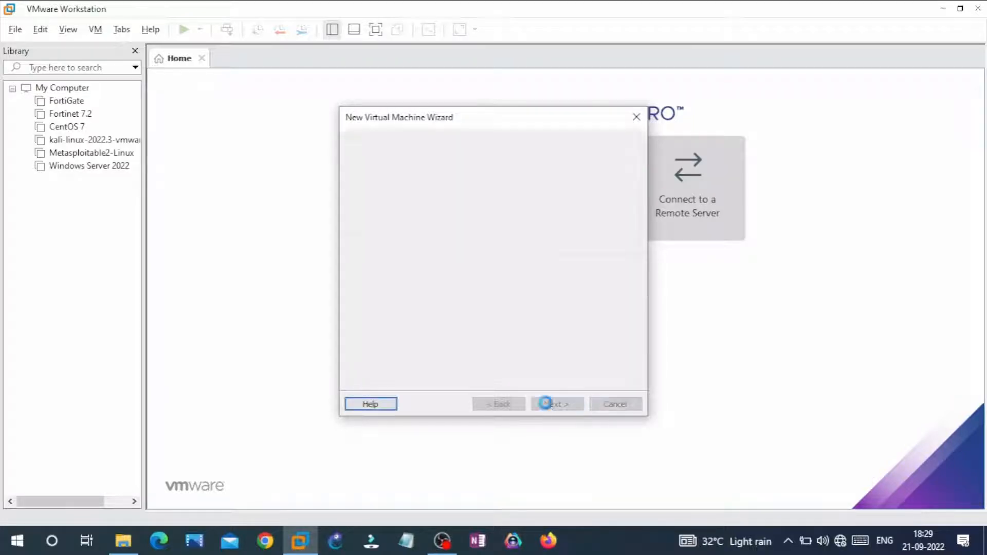
{"action": "left_click", "coordinate": [548, 406]}
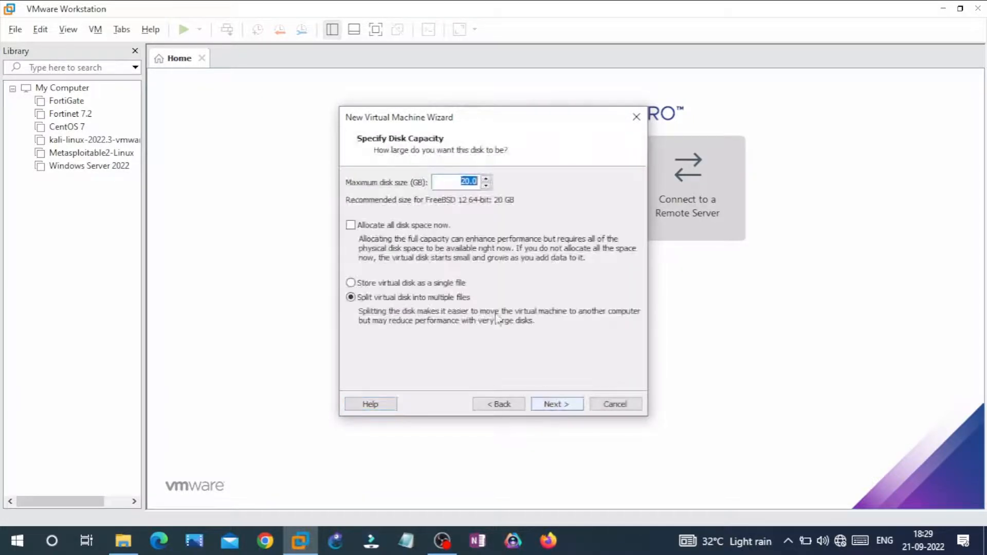
Store the 20 GB virtual disk as a single file, keep the disk file name Pfsense.vmdk, and finish creating the virtual machine
{"action": "left_click", "coordinate": [454, 284]}
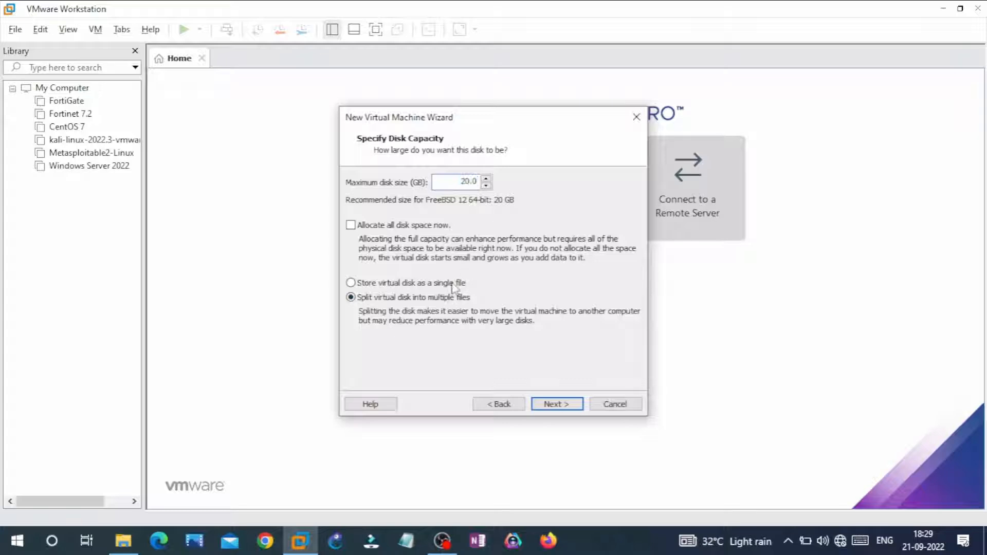
{"action": "left_click", "coordinate": [556, 405]}
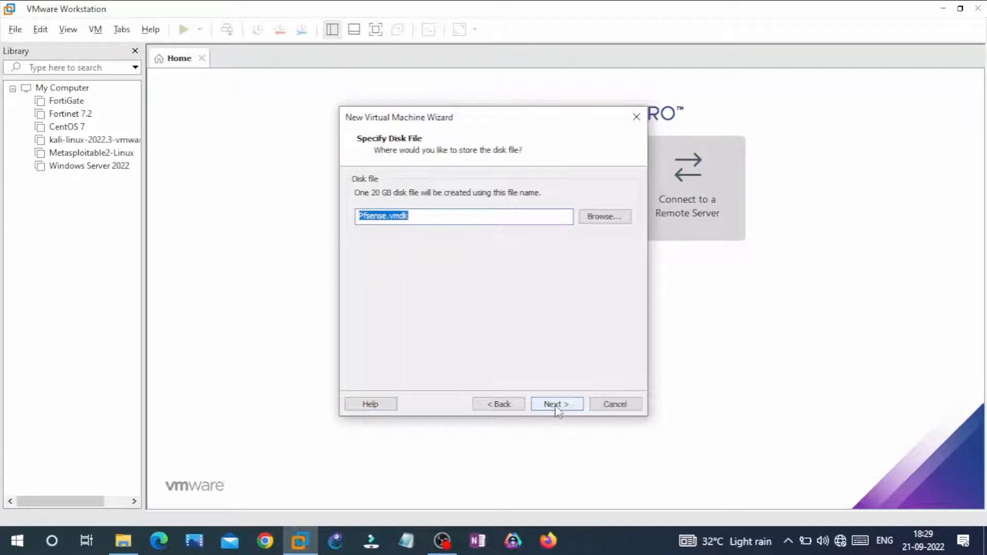
{"action": "left_click", "coordinate": [556, 405]}
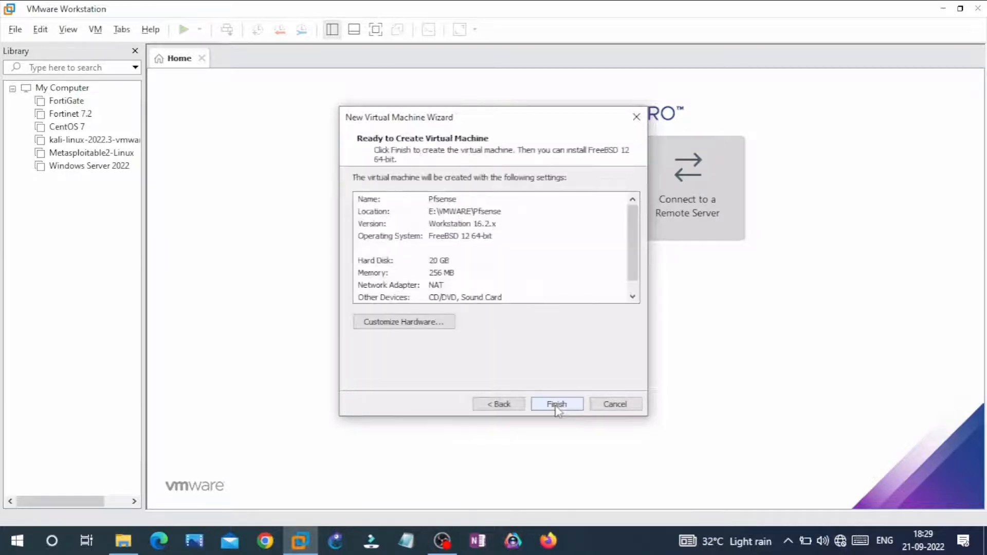
{"action": "left_click", "coordinate": [556, 404]}
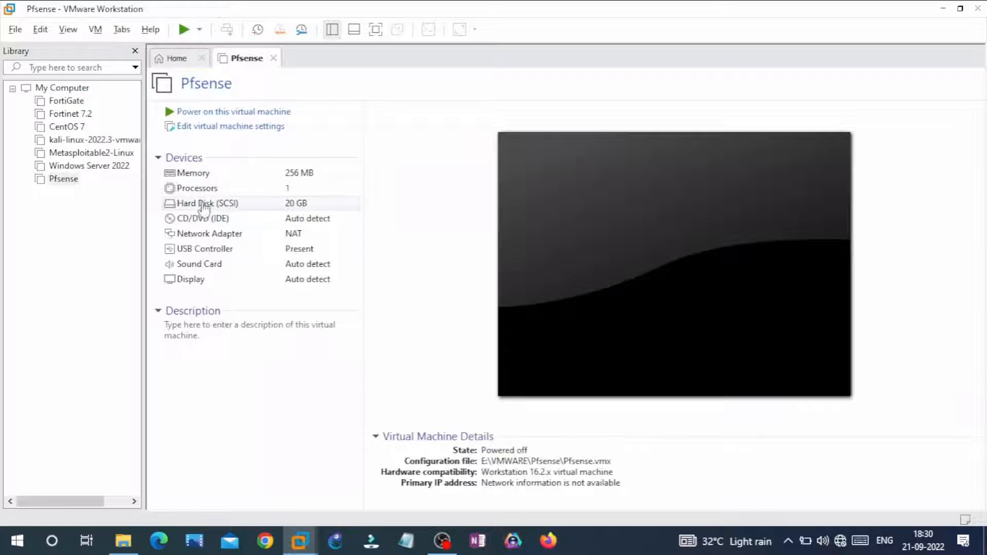
Attach the pfSense-CE-2.4.5-RELEASE-p1-amd64 ISO from E:\Software to the Pfsense virtual machine's CD/DVD drive
{"action": "left_click", "coordinate": [212, 218]}
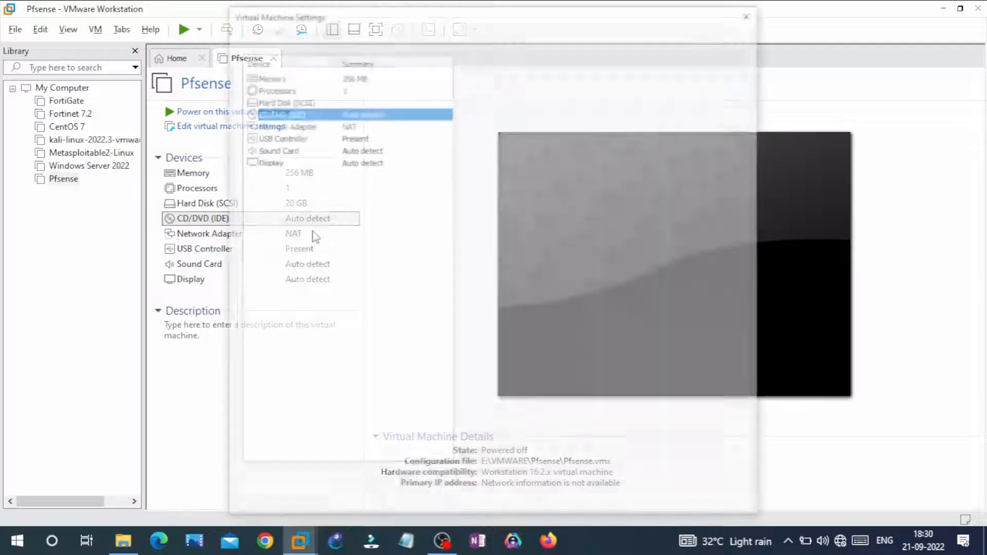
{"action": "left_click", "coordinate": [476, 157]}
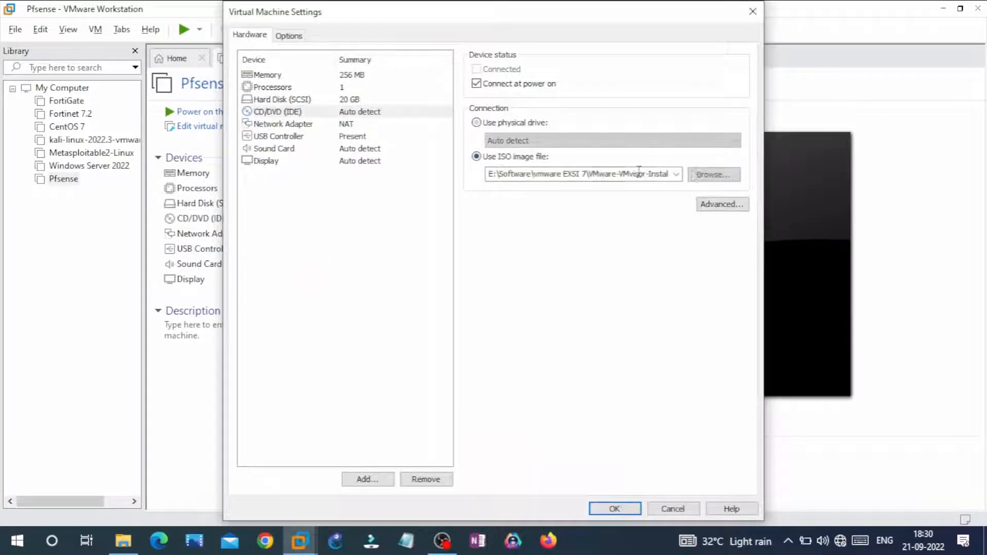
{"action": "left_click", "coordinate": [699, 175]}
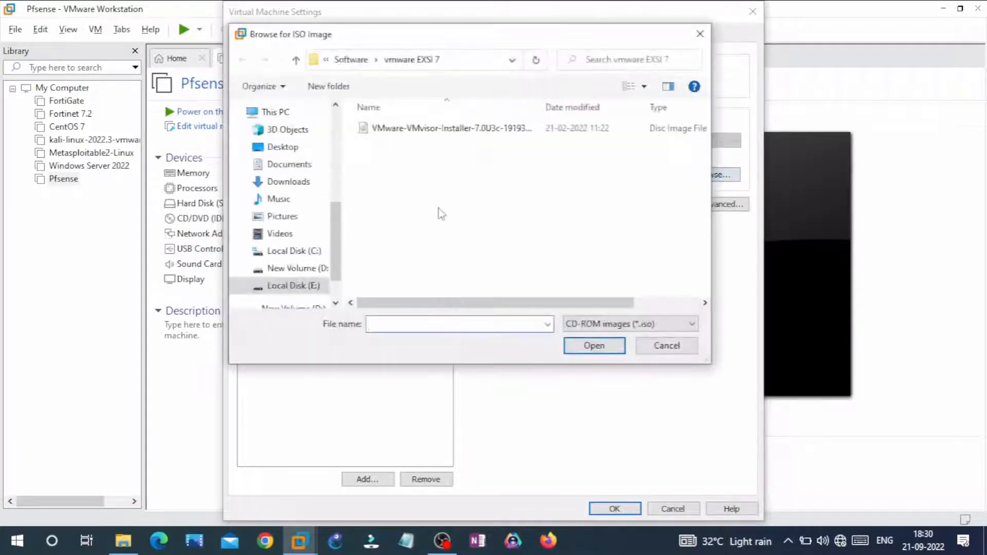
{"action": "left_click", "coordinate": [296, 61]}
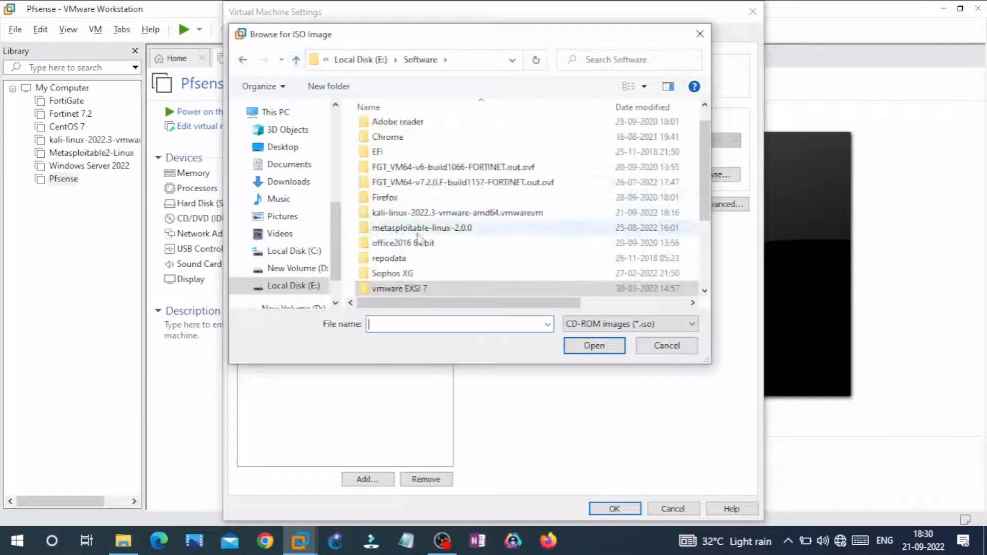
{"action": "scroll", "coordinate": [406, 262], "scroll_direction": "down", "scroll_amount": 3}
{"action": "double_click", "coordinate": [411, 258]}
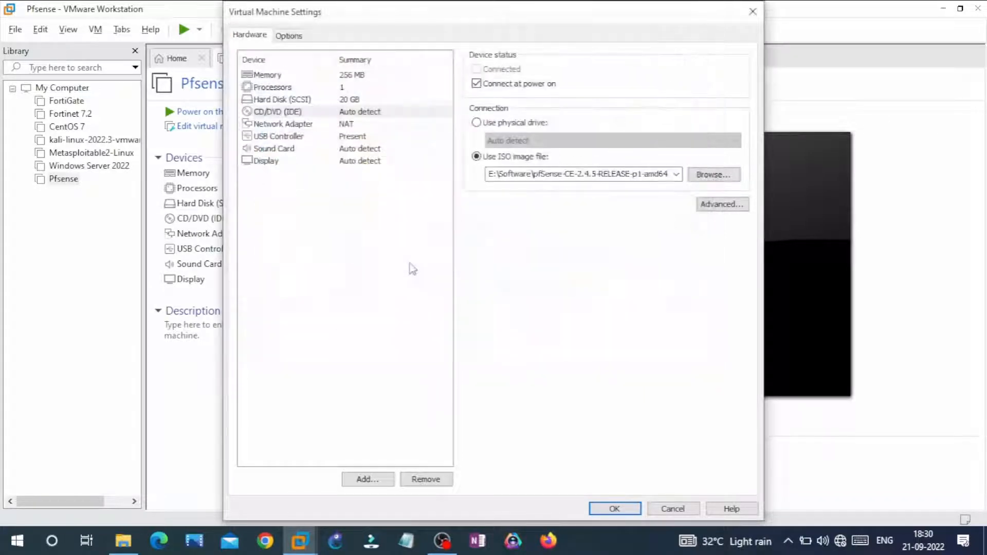
{"action": "left_click", "coordinate": [614, 504]}
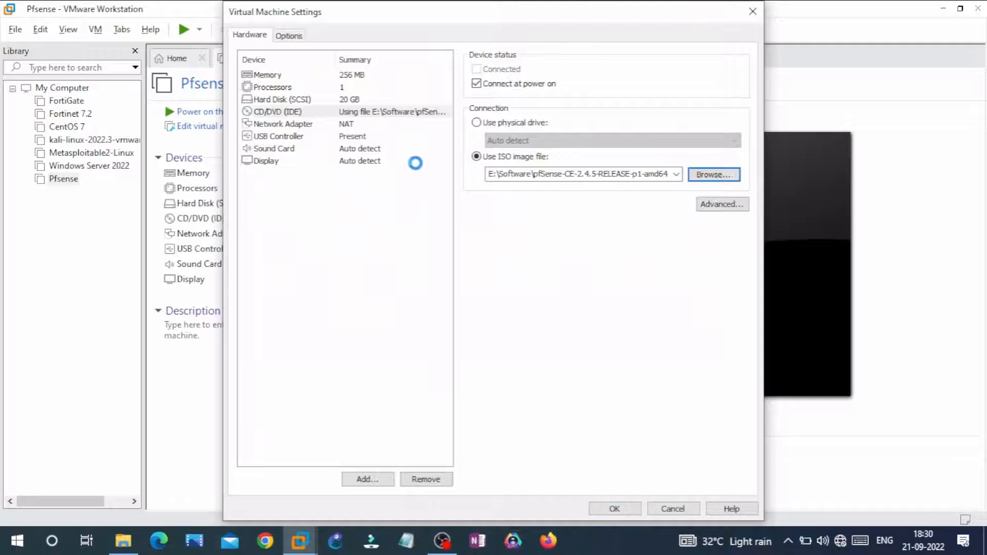
Power on the Pfsense virtual machine, switch its console to full screen and direct input to it
{"action": "left_click", "coordinate": [190, 112]}
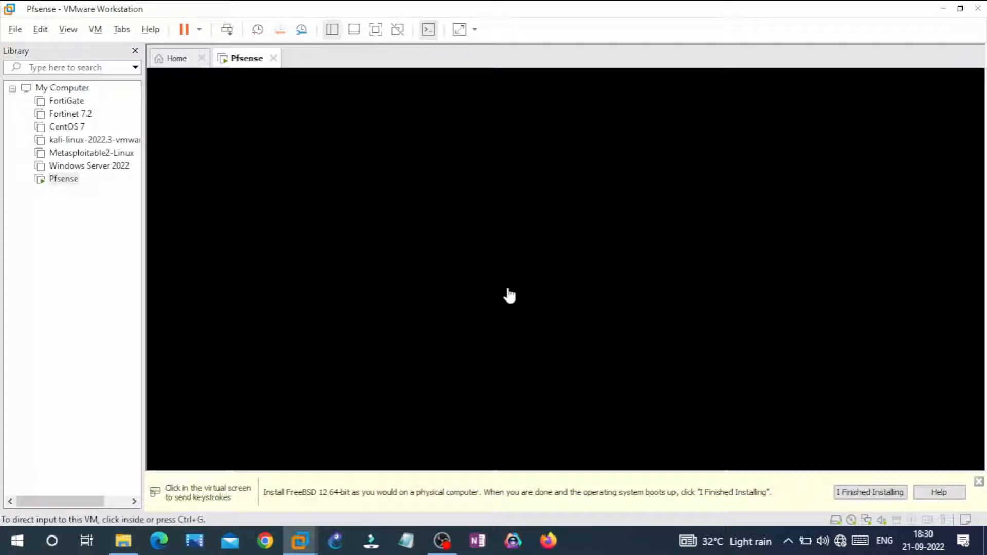
{"action": "left_click", "coordinate": [820, 443]}
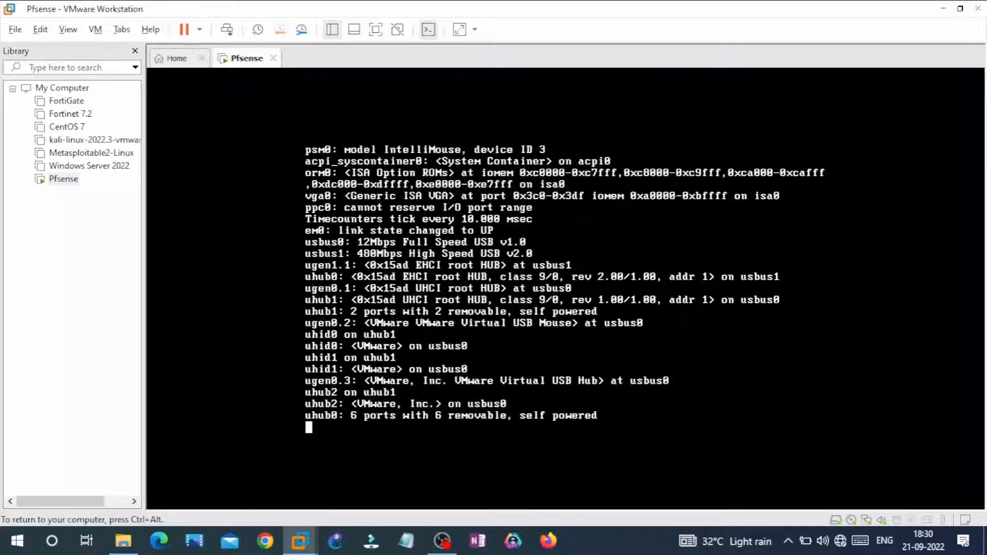
{"action": "key", "text": "ctrl+alt"}
{"action": "left_click", "coordinate": [375, 31]}
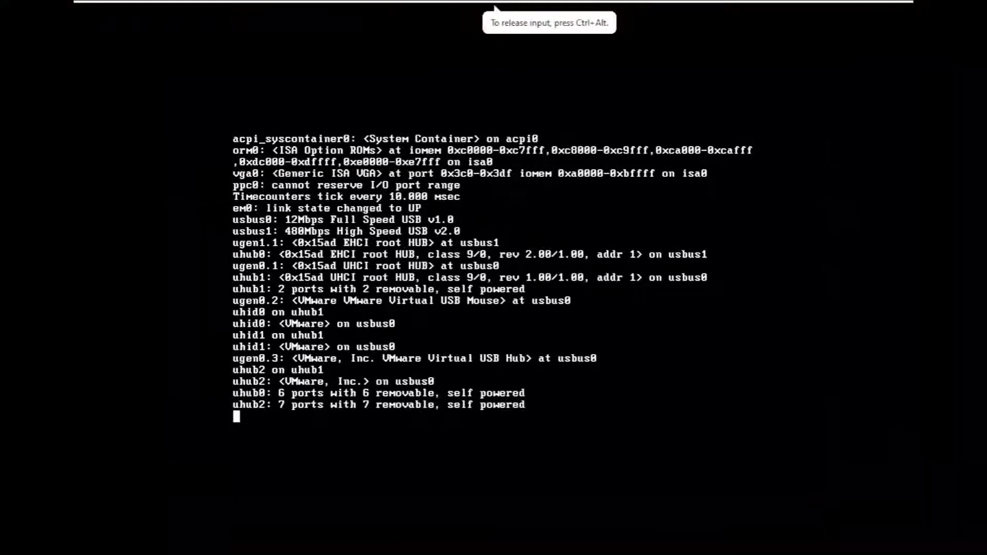
{"action": "key", "text": "ctrl+alt"}
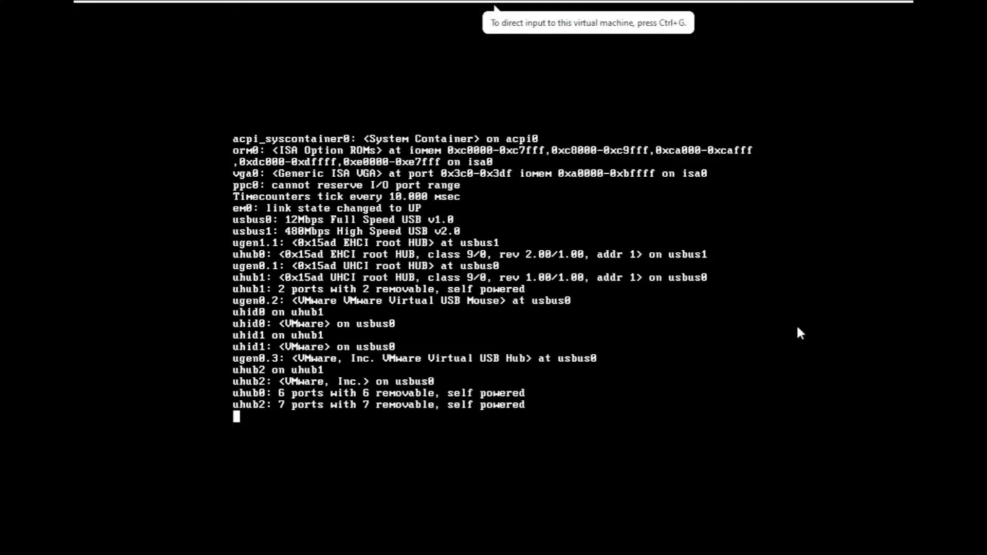
{"action": "left_click", "coordinate": [649, 284]}
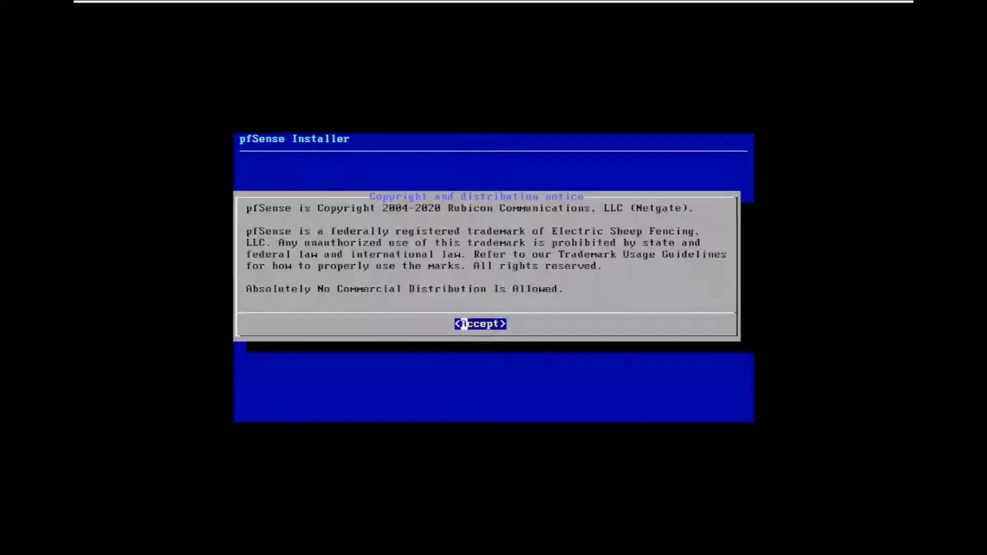
Accept the copyright notice and start the pfSense installation with the default keymap and Auto (UFS) guided disk partitioning
{"action": "key", "text": "Return"}
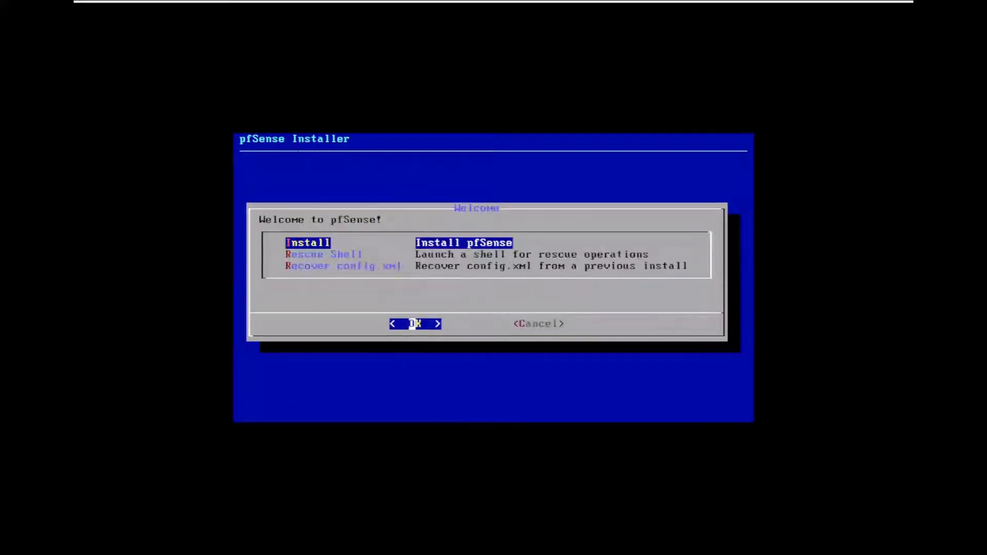
{"action": "key", "text": "Return"}
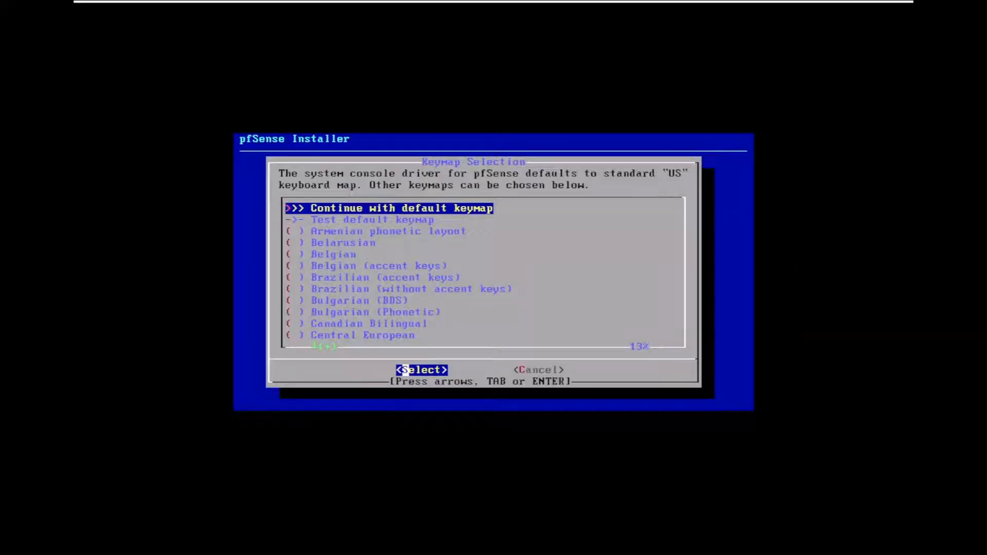
{"action": "key", "text": "Return"}
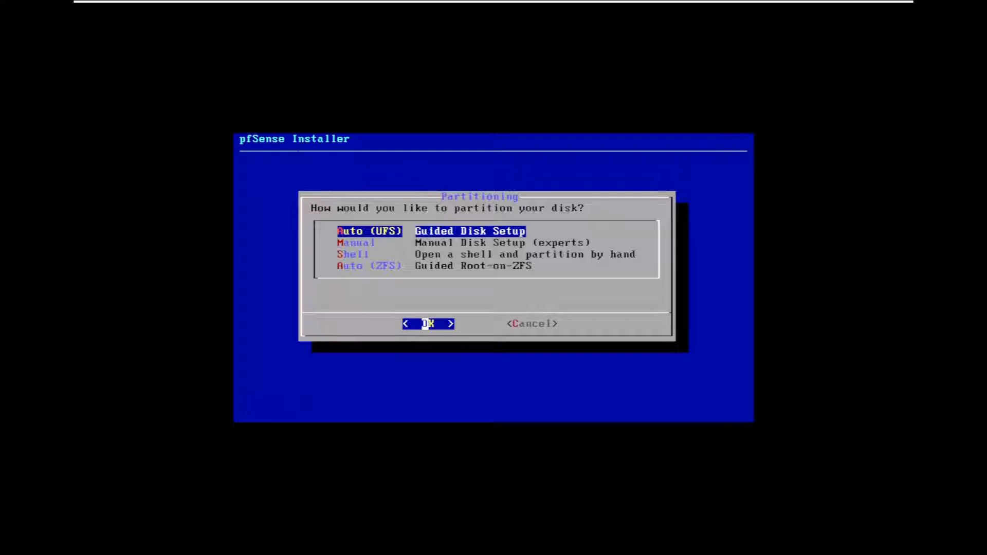
{"action": "key", "text": "Return"}
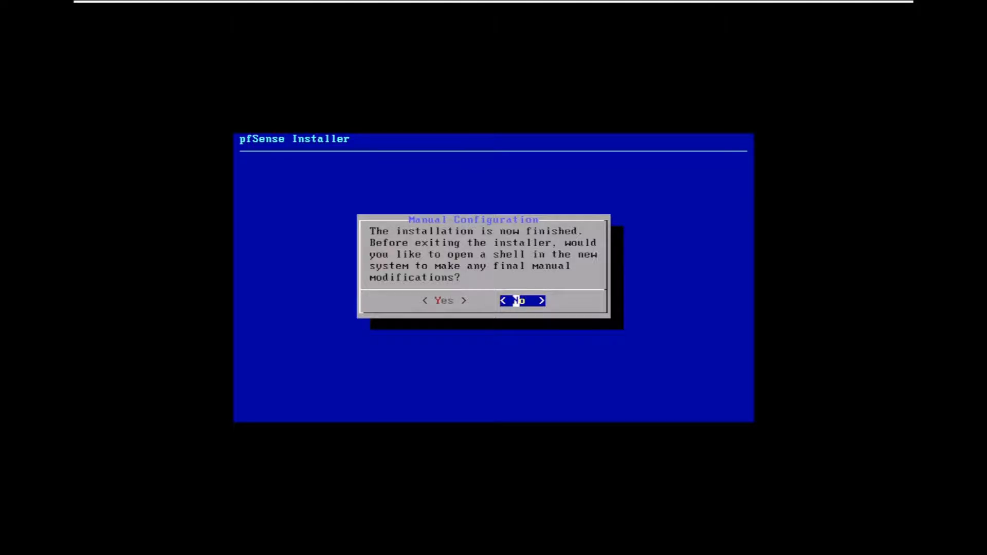
Open a shell in the newly installed system for final modifications and leave it with the exit command
{"action": "key", "text": "Left"}
{"action": "key", "text": "Return"}
{"action": "key", "text": "Return"}
{"action": "key", "text": "Return"}
{"action": "key", "text": "Return"}
{"action": "key", "text": "Return"}
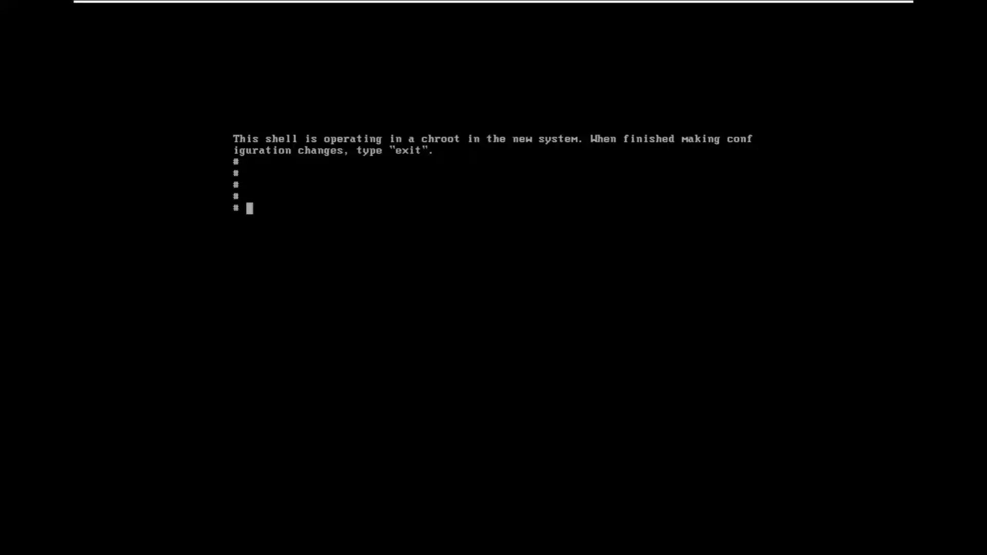
{"action": "type", "text": "exit"}
{"action": "key", "text": "Return"}
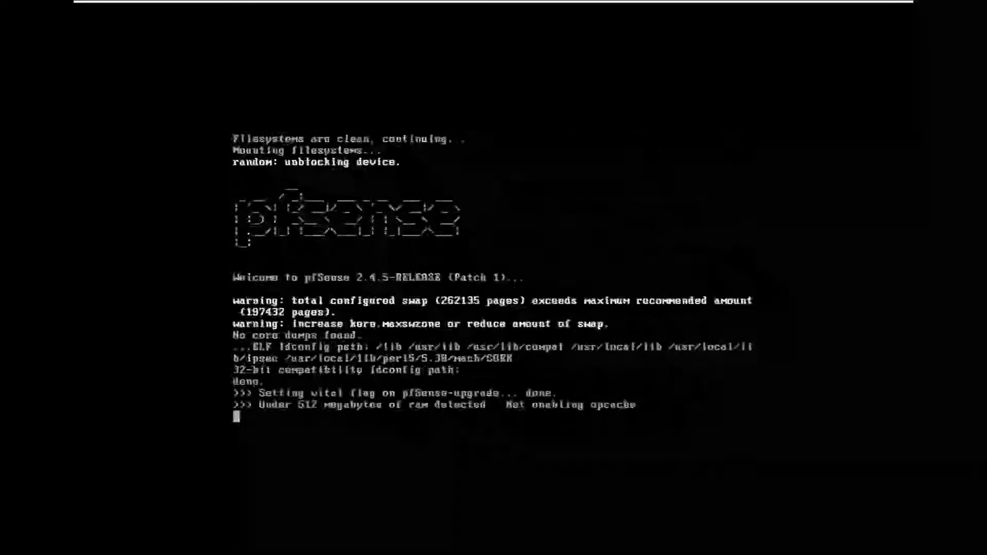
Decline setting up VLANs during the console's interface assignment
{"action": "type", "text": "n"}
{"action": "key", "text": "Return"}
Try to assign the WAN interface through auto-detection, repeating the attempt
{"action": "type", "text": "a"}
{"action": "key", "text": "Return"}
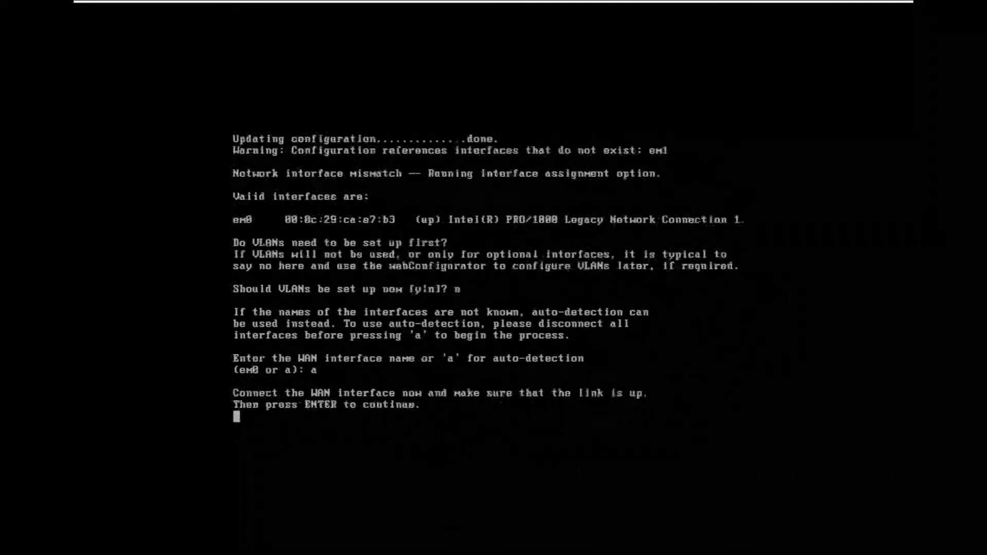
{"action": "key", "text": "Return"}
{"action": "type", "text": "a"}
{"action": "key", "text": "Return"}
{"action": "key", "text": "Return"}
{"action": "key", "text": "a"}
{"action": "key", "text": "Return"}
{"action": "key", "text": "Return"}
Assign em0 as the WAN interface, leave the LAN interface unassigned and confirm the assignment
{"action": "type", "text": "em"}
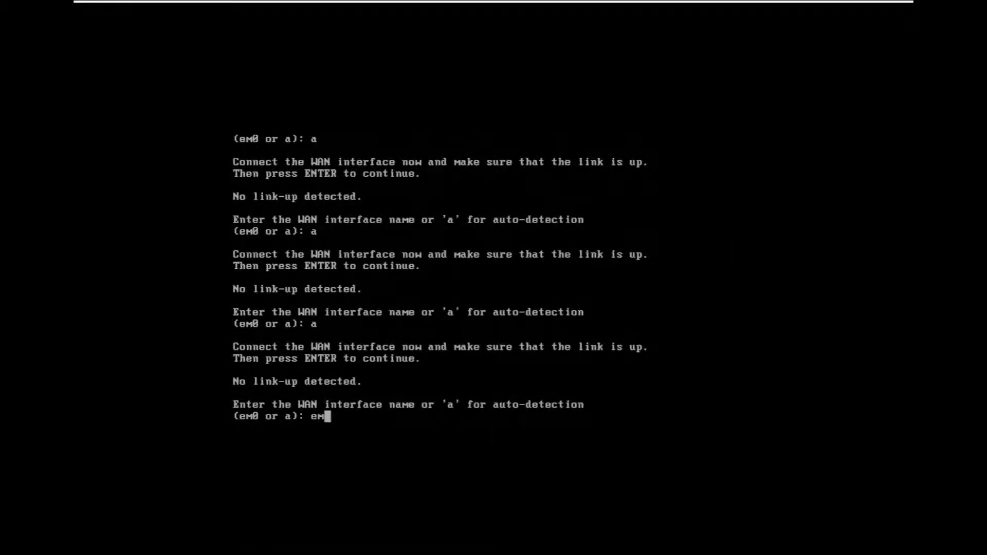
{"action": "type", "text": "0"}
{"action": "key", "text": "Return"}
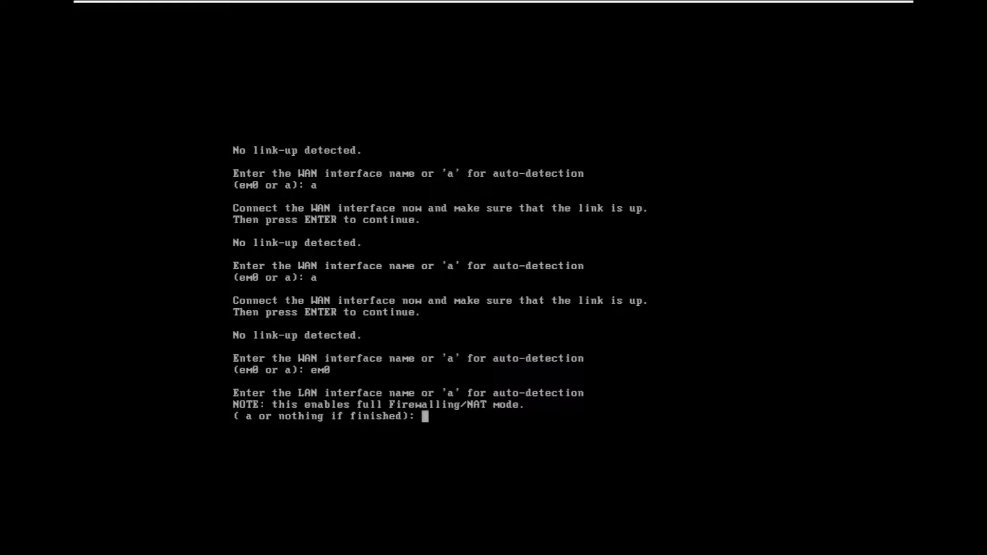
{"action": "key", "text": "Return"}
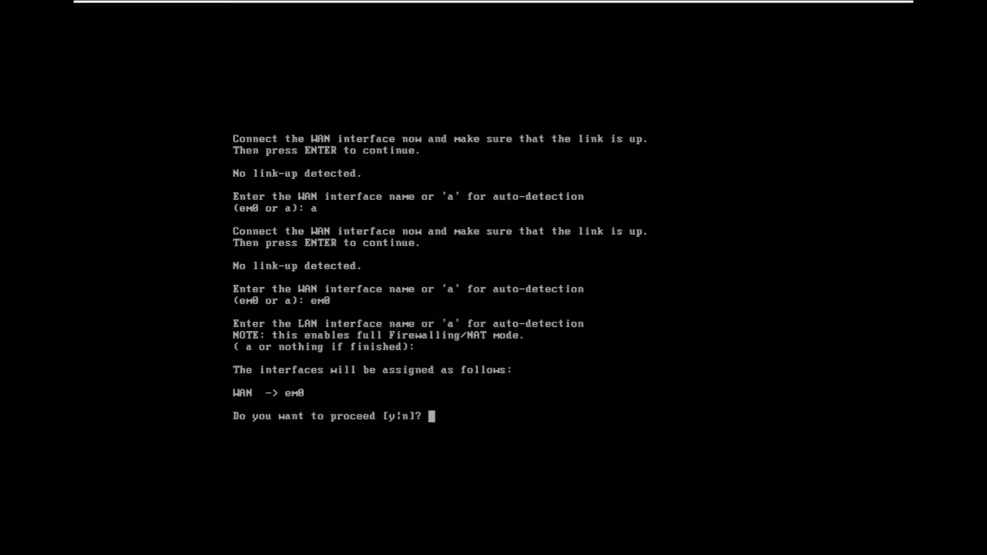
{"action": "type", "text": "y"}
{"action": "key", "text": "Return"}
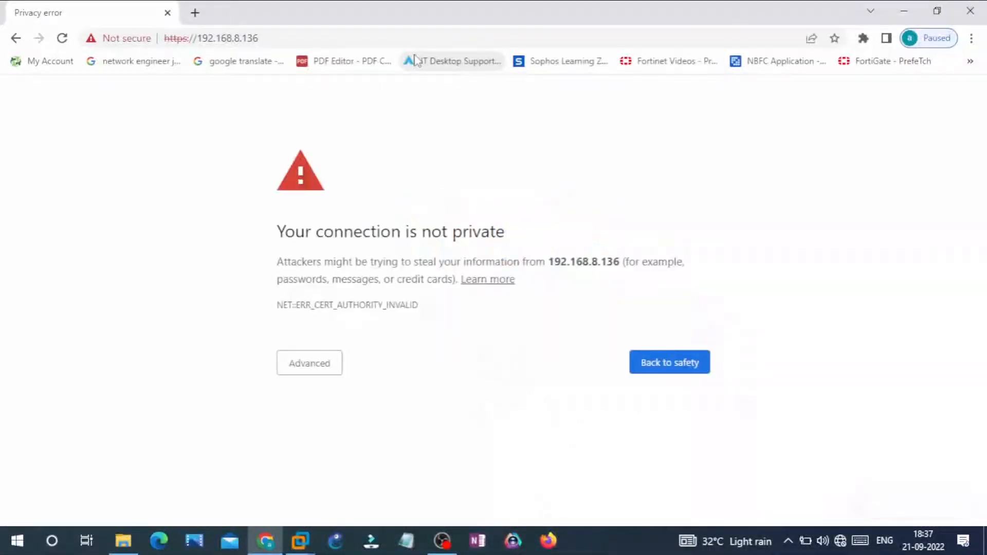
In Chrome, proceed past the certificate warning for 192.168.8.136 and sign in to pfSense as admin with the account password
{"action": "left_click", "coordinate": [295, 366]}
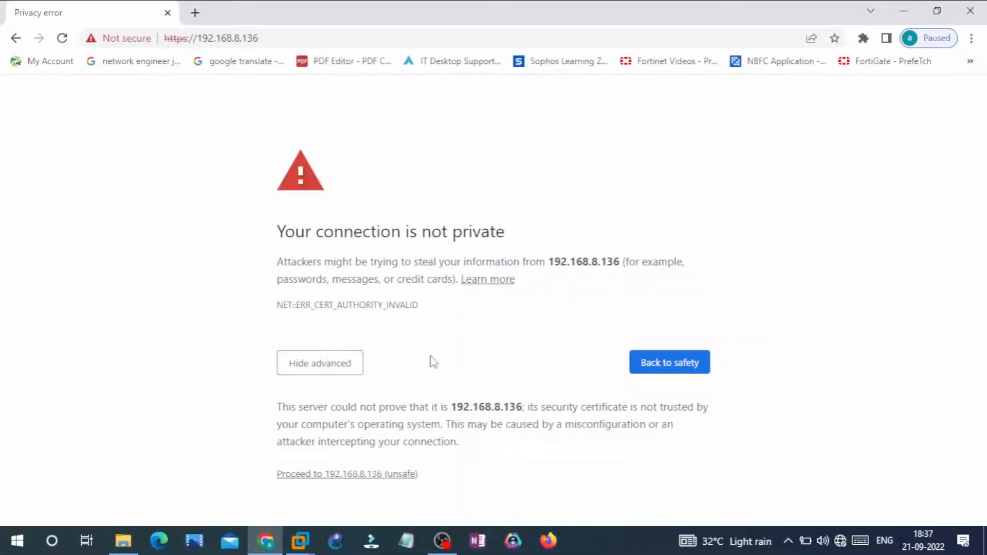
{"action": "left_click", "coordinate": [344, 474]}
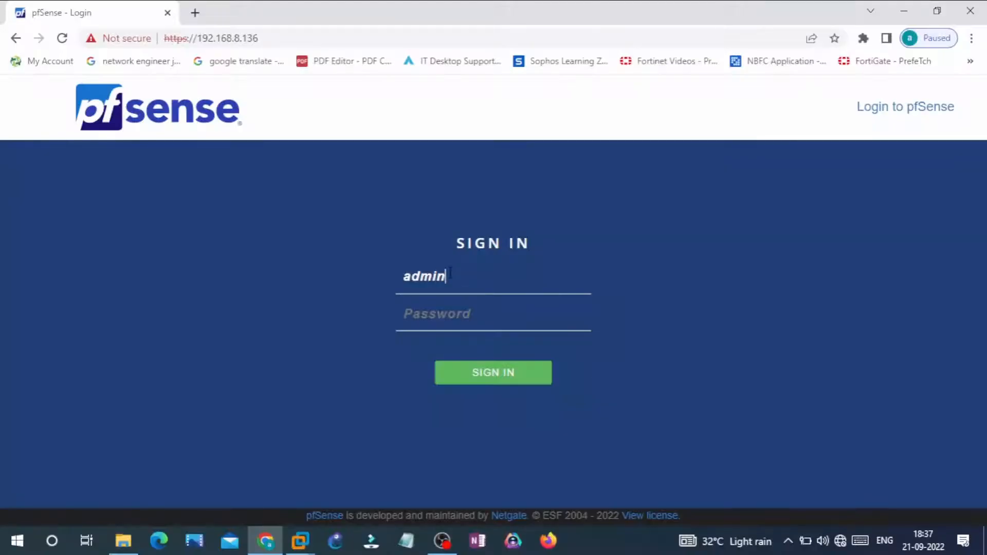
{"action": "key", "text": "Tab"}
{"action": "type", "text": "pfsen"}
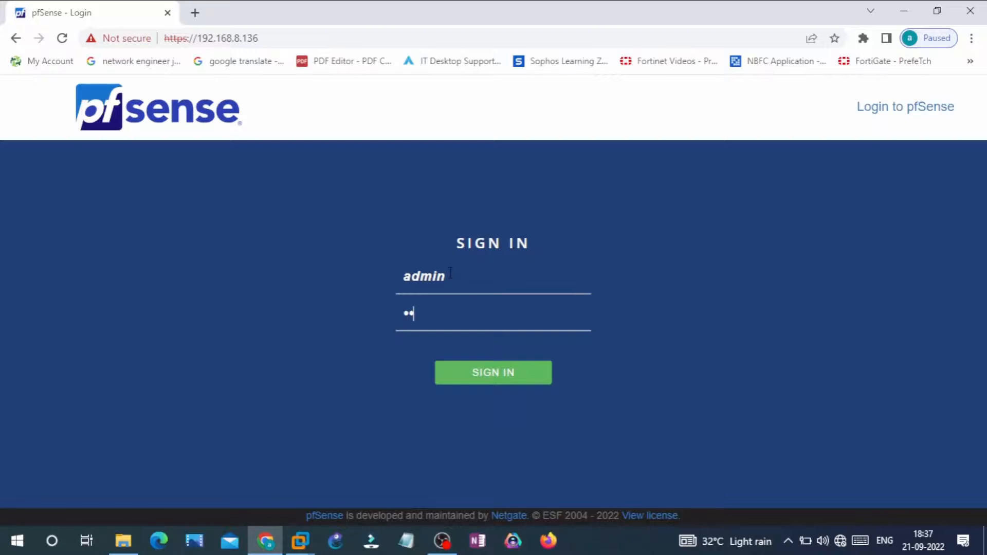
{"action": "type", "text": "se"}
{"action": "key", "text": "Return"}
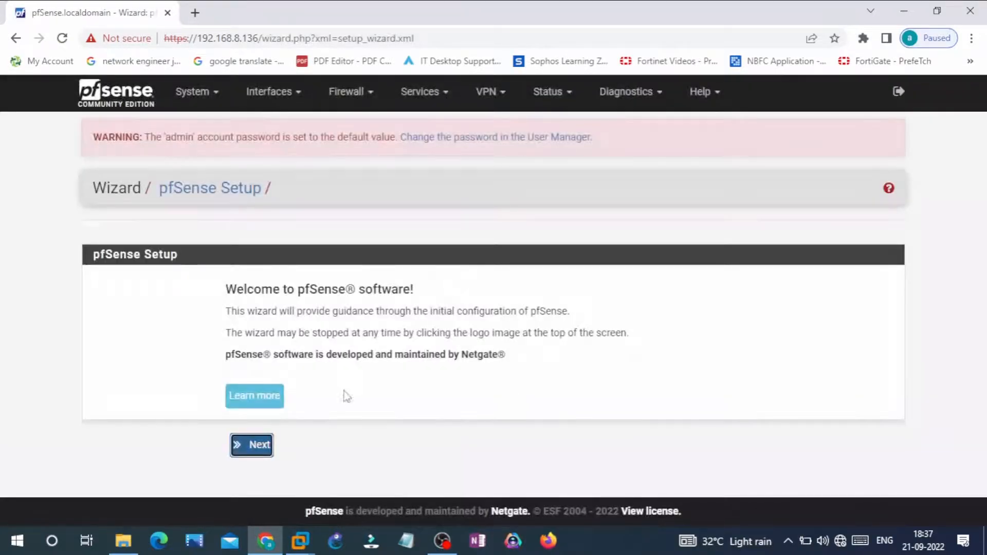
Start the pfSense setup wizard, keeping the default general information, the 2.pfsense.pool.ntp.org time server and the Etc/UTC timezone
{"action": "left_click", "coordinate": [260, 449]}
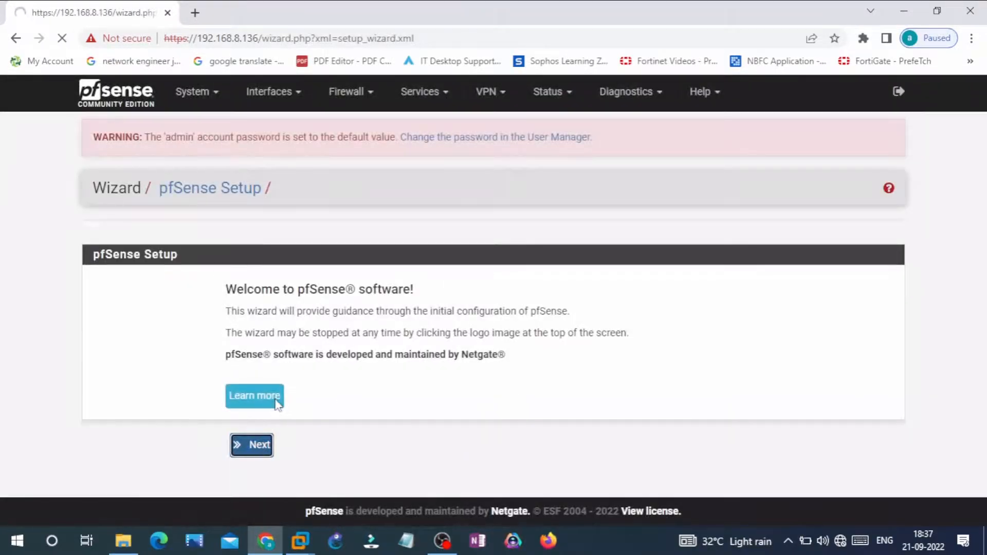
{"action": "left_click", "coordinate": [243, 481]}
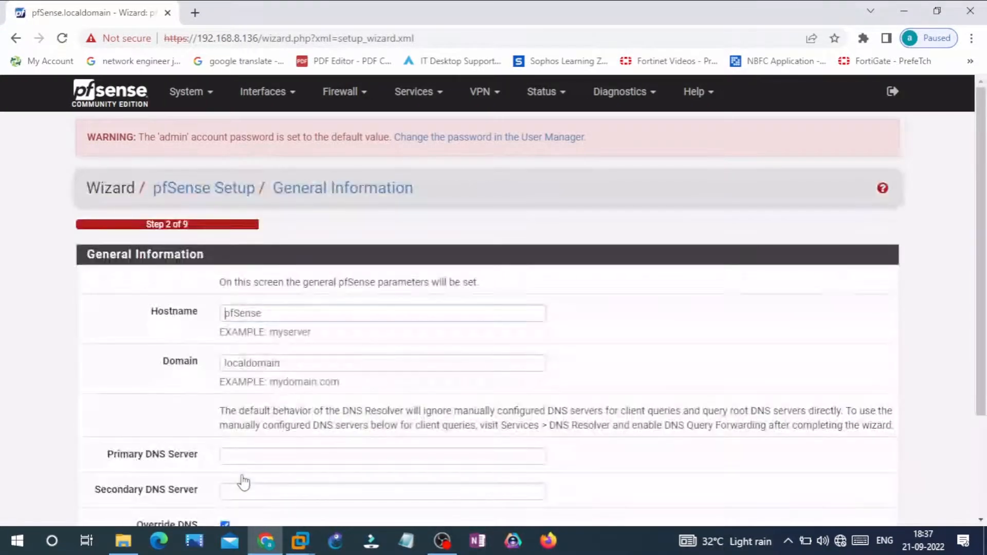
{"action": "scroll", "coordinate": [304, 439], "scroll_direction": "down", "scroll_amount": 3}
{"action": "left_click", "coordinate": [246, 448]}
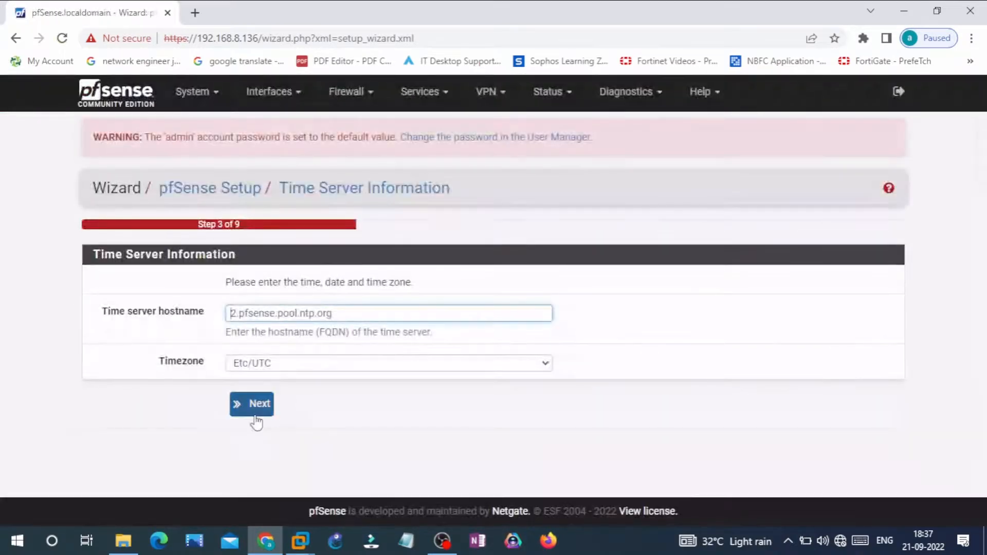
{"action": "left_click", "coordinate": [252, 406]}
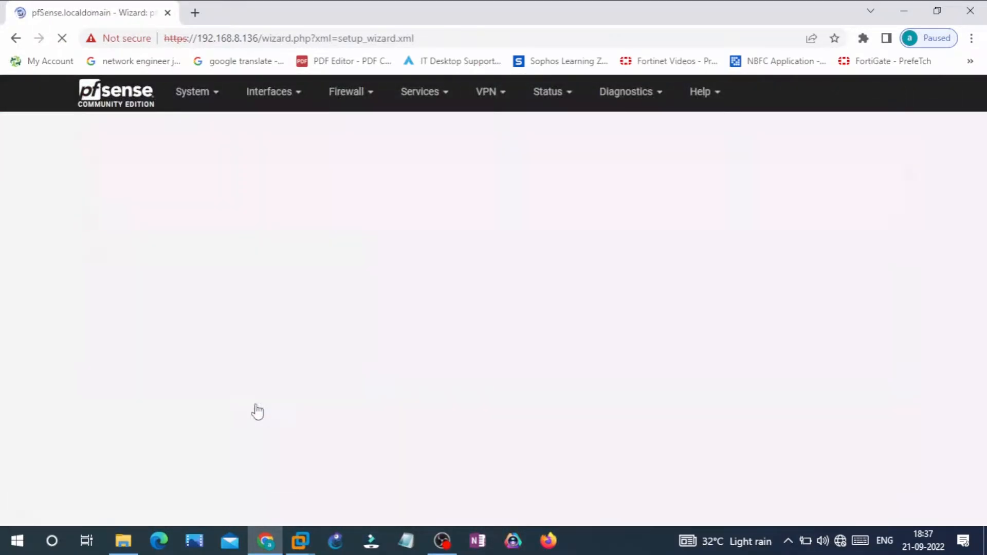
Accept the preset WAN interface configuration in the wizard, leaving private networks unblocked and bogon networks blocked
{"action": "scroll", "coordinate": [257, 411], "scroll_direction": "down", "scroll_amount": 15}
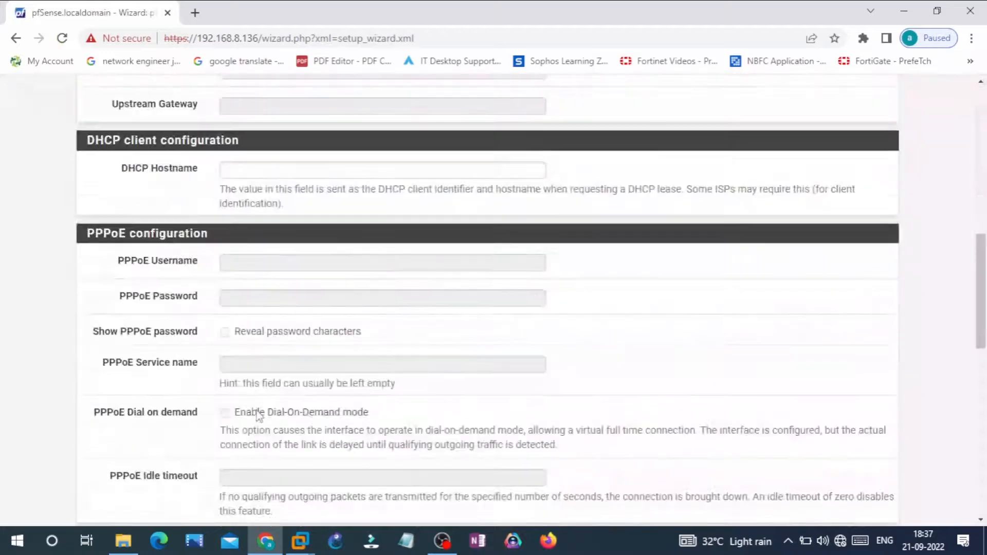
{"action": "scroll", "coordinate": [258, 416], "scroll_direction": "down", "scroll_amount": 7}
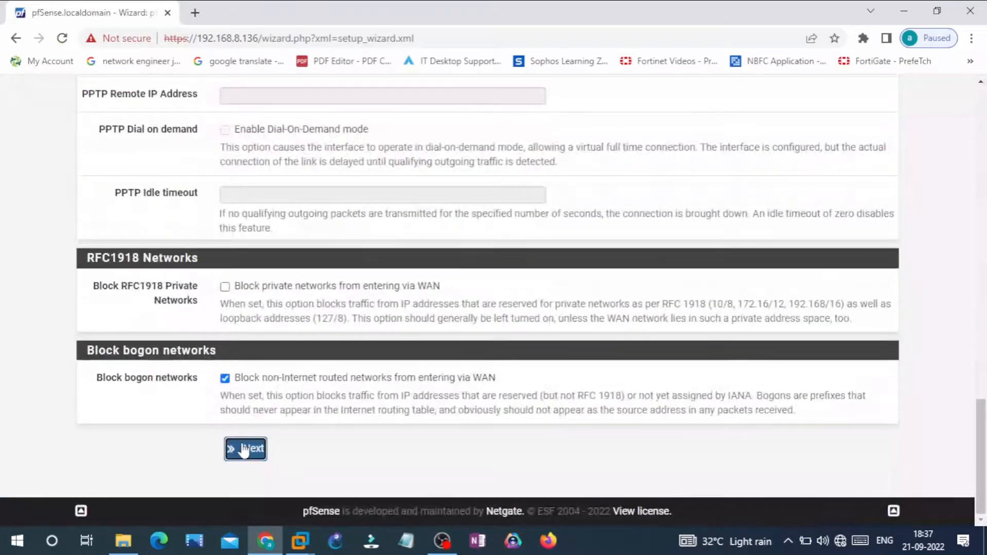
{"action": "left_click", "coordinate": [244, 448]}
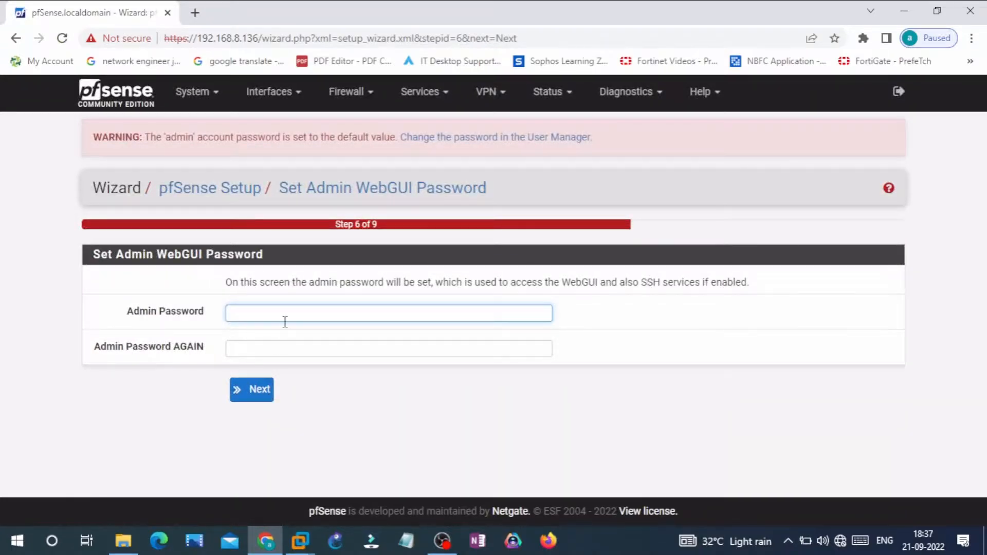
Enter and confirm the new admin WebGUI password, and finish the pfSense setup wizard
{"action": "type", "text": "admin"}
{"action": "key", "text": "Tab"}
{"action": "type", "text": "admin"}
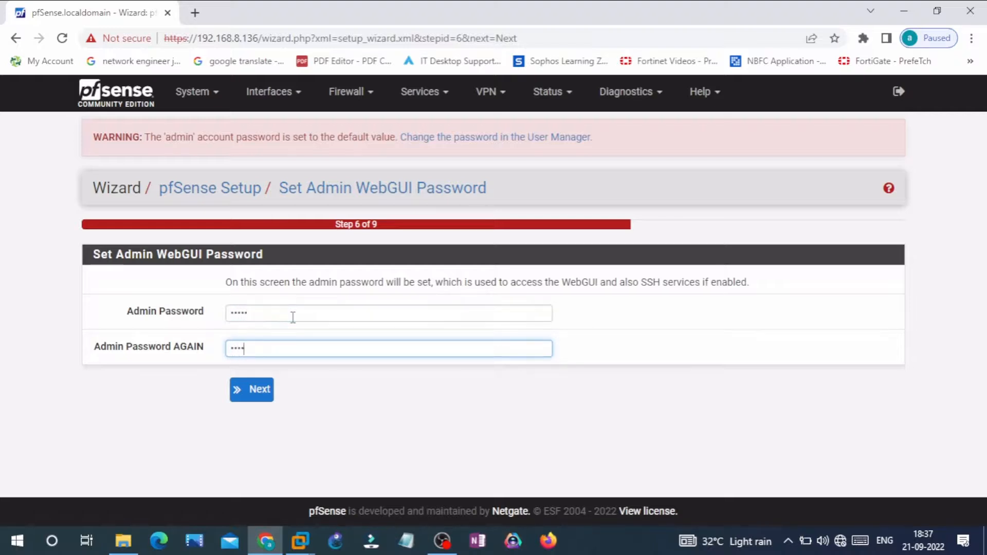
{"action": "left_click", "coordinate": [252, 398]}
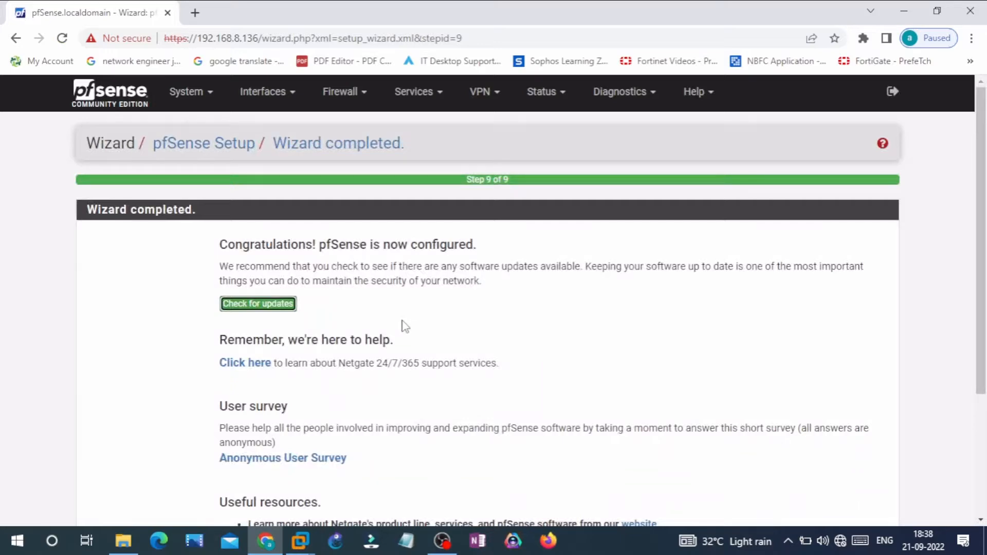
{"action": "scroll", "coordinate": [405, 327], "scroll_direction": "down", "scroll_amount": 3}
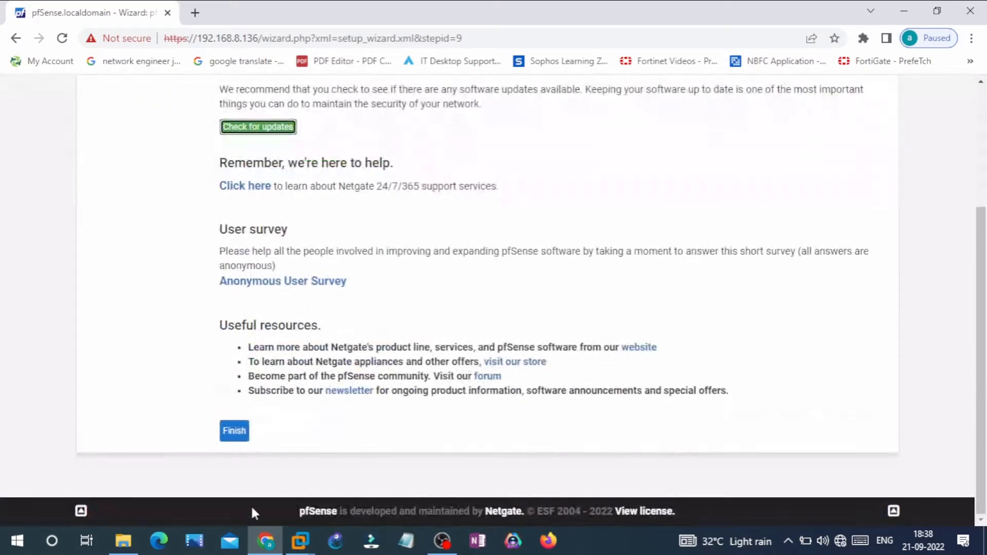
{"action": "left_click", "coordinate": [234, 432]}
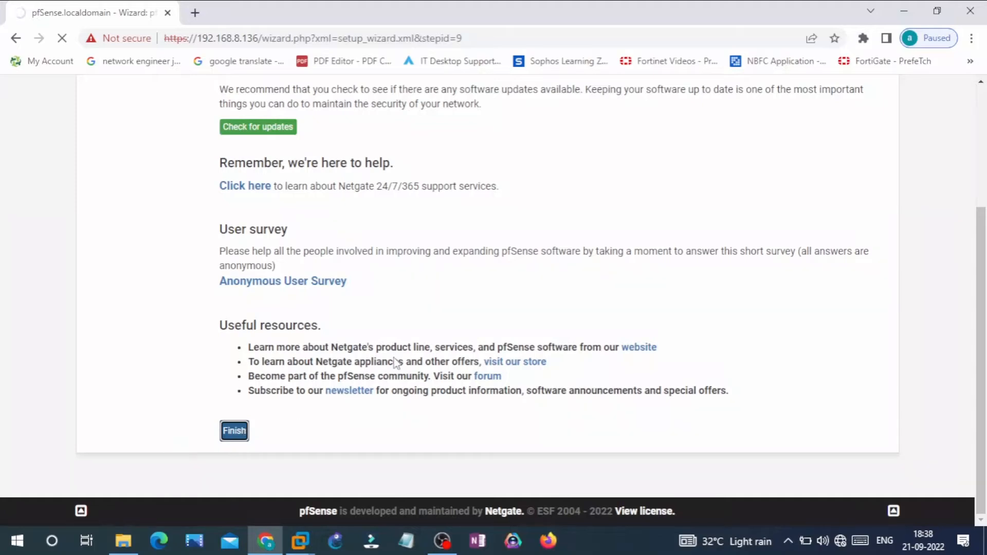